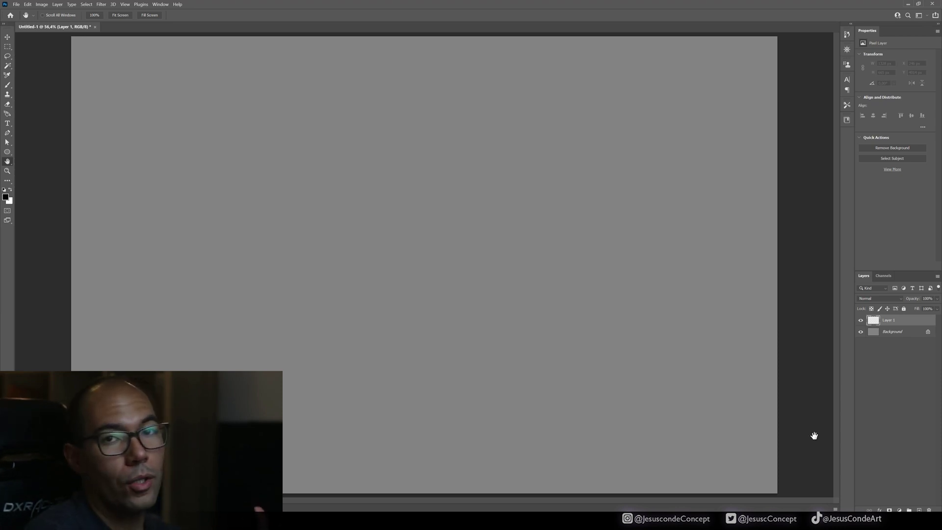
- Duplicate the Background layer and lock the copy
click(915, 337)
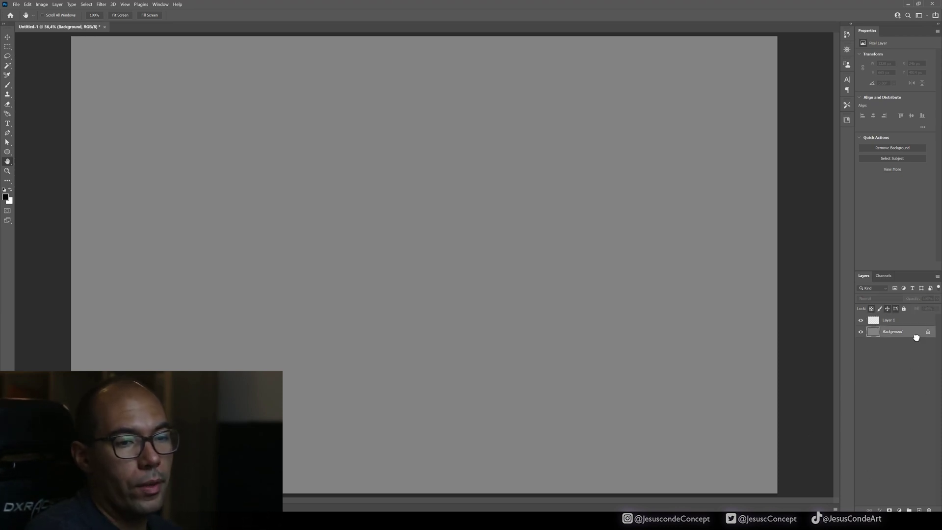
drag(915, 337, 919, 510)
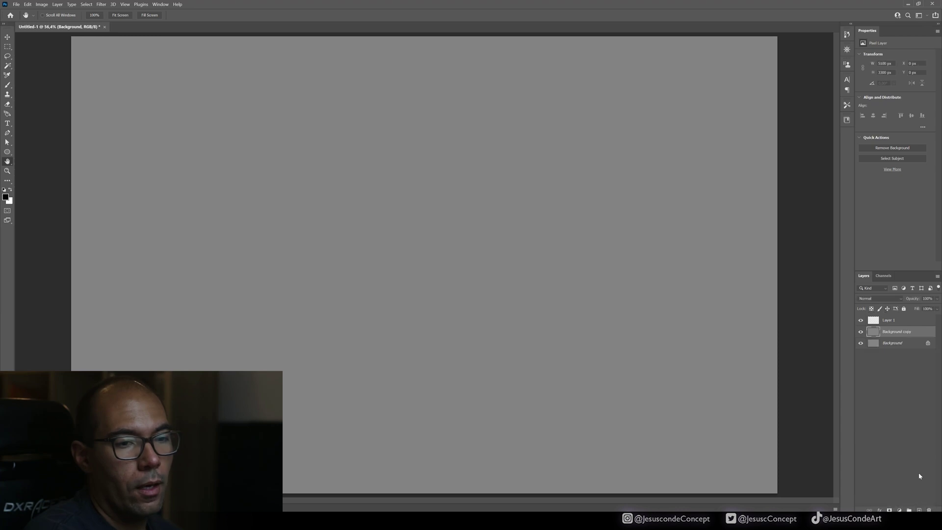
click(896, 321)
click(897, 332)
click(903, 308)
- Add a new empty layer above Layer 1
click(902, 321)
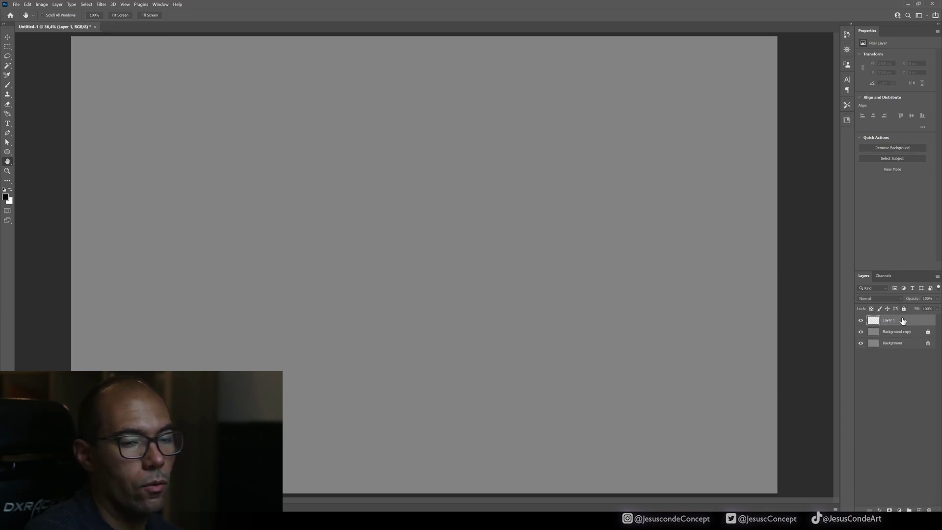
key(ctrl+shift+n)
key(Return)
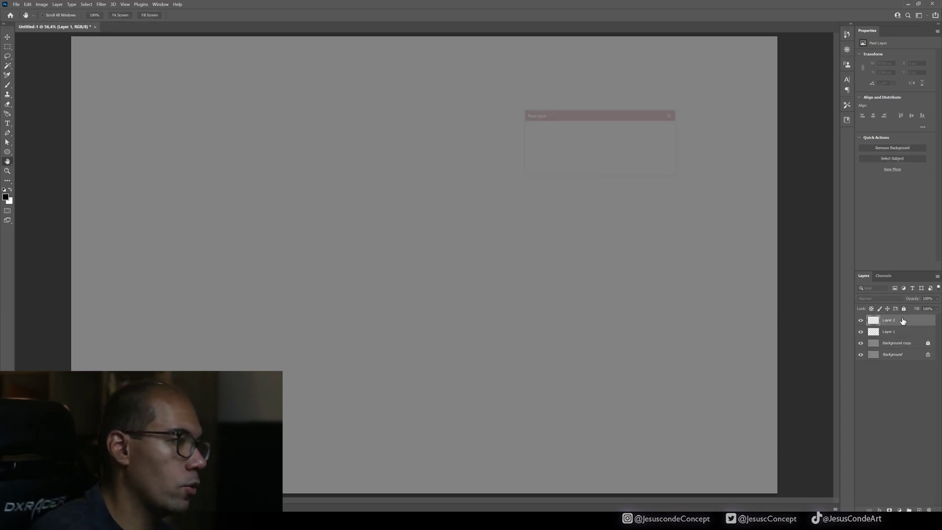
- Set the foreground colour to bright red, #ff2d2d
click(5, 196)
drag(269, 248, 266, 214)
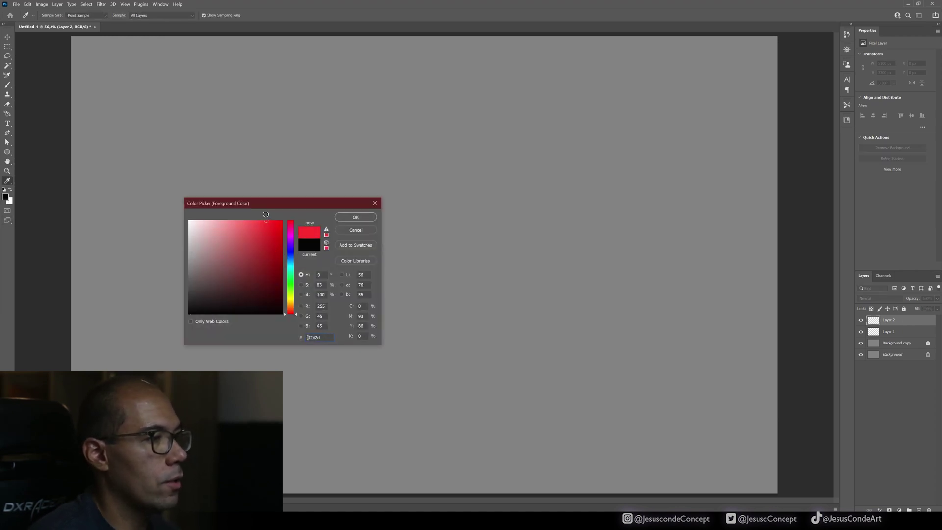
key(Return)
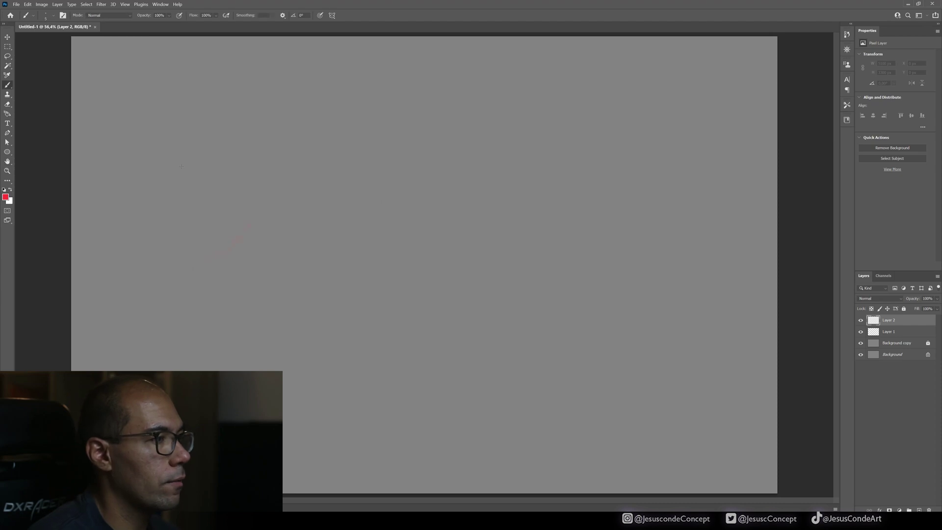
- Enlarge the round brush tip to a size suited to painting colour swatches
click(53, 15)
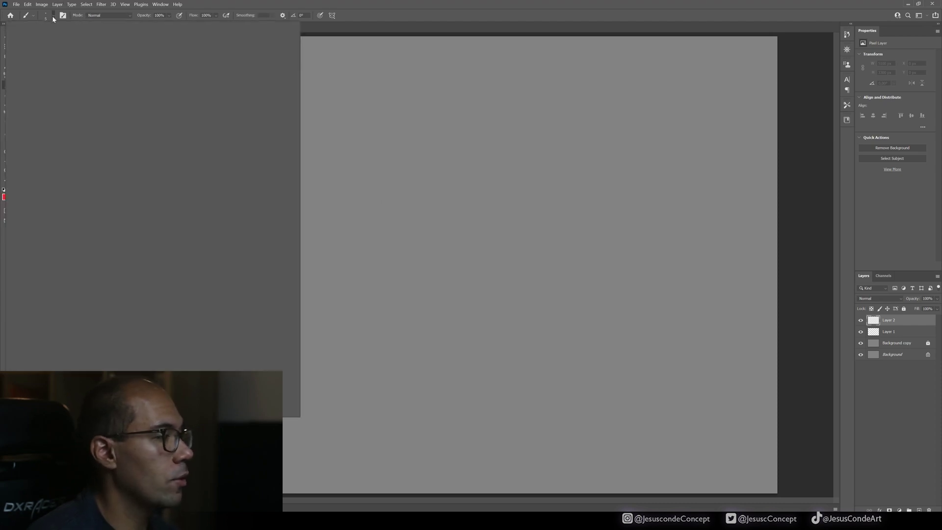
click(390, 31)
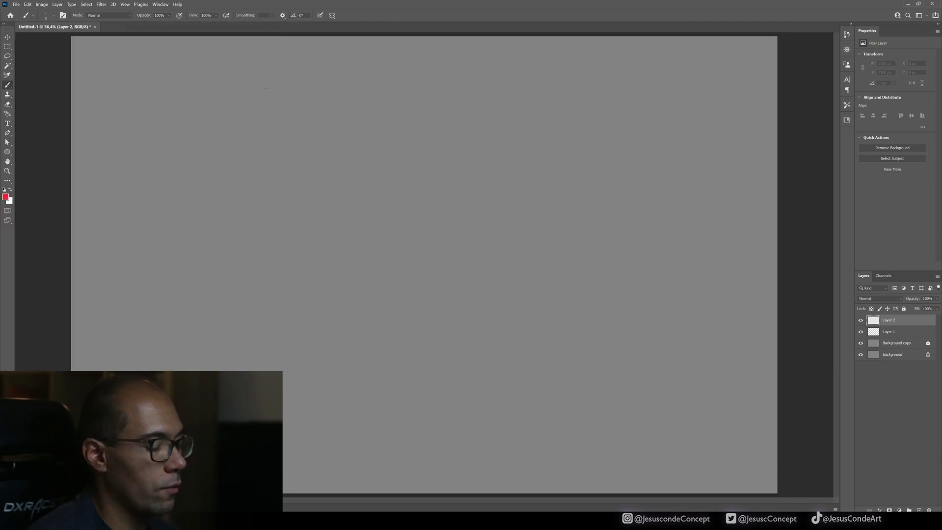
key(bracketright)
key(bracketright)
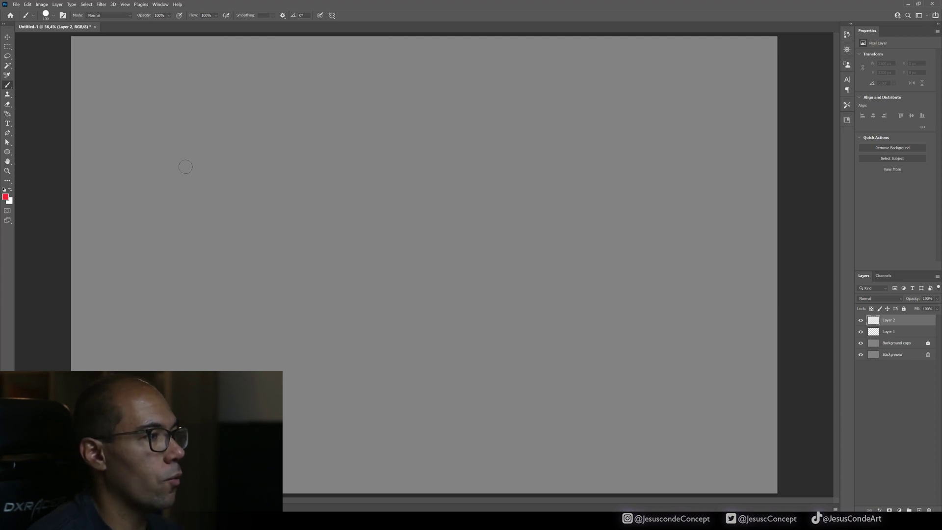
- Unlock the Background copy layer, lighten it to pale grey with Hue/Saturation, and lock it again
click(918, 346)
click(927, 344)
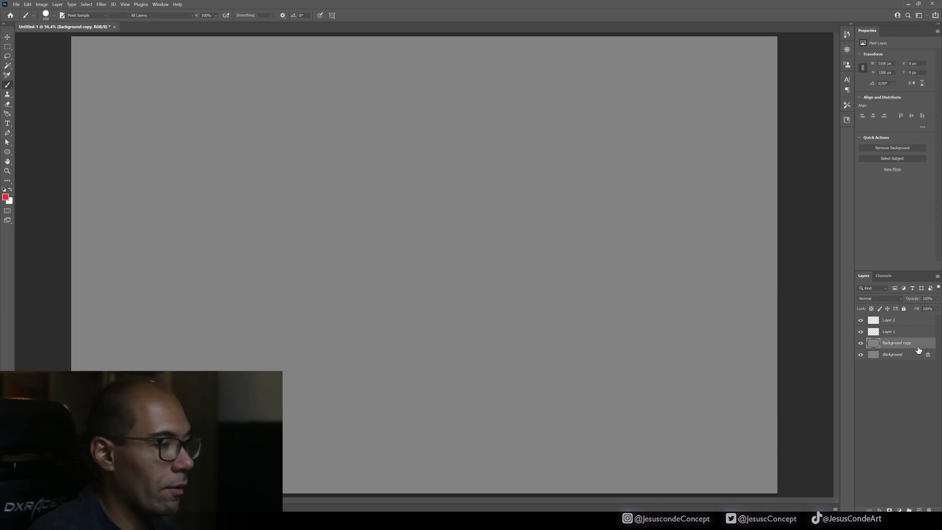
key(ctrl+u)
drag(342, 187, 357, 188)
click(417, 113)
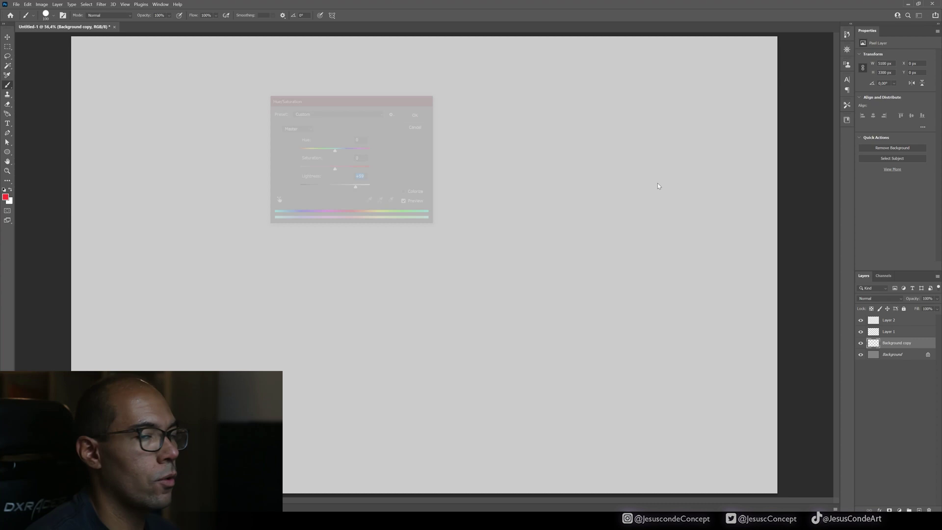
click(904, 308)
- Paint a solid red square on Layer 2 in the upper-left area of the canvas
click(895, 321)
mouse_move(184, 162)
mouse_down()
mouse_move(190, 199)
mouse_move(221, 153)
mouse_move(191, 151)
mouse_move(225, 188)
mouse_move(231, 151)
mouse_move(183, 152)
mouse_move(198, 209)
mouse_move(186, 208)
mouse_move(237, 207)
mouse_move(238, 167)
mouse_move(222, 146)
mouse_move(200, 145)
mouse_move(246, 144)
mouse_move(247, 212)
mouse_move(248, 149)
mouse_up()
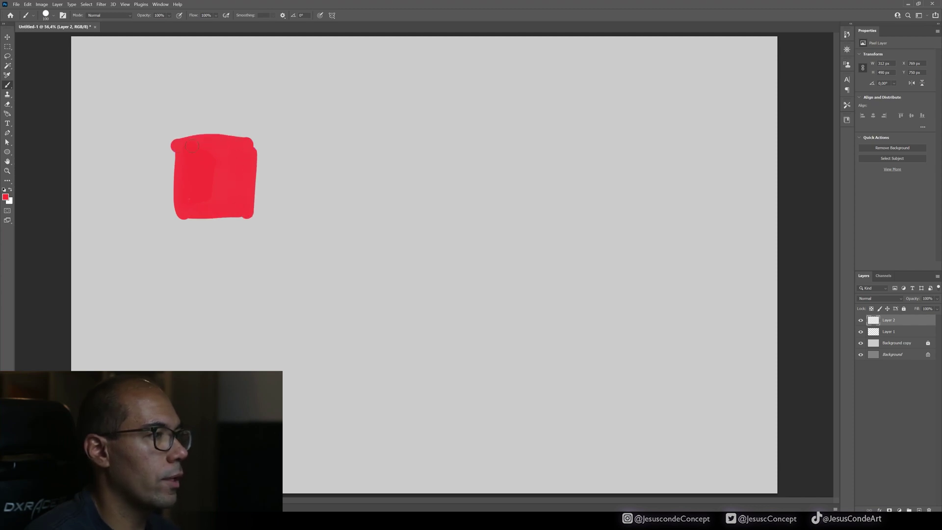
mouse_move(192, 146)
mouse_down()
mouse_move(173, 181)
mouse_move(172, 216)
mouse_up()
- Set the other swatch colour to yellow #ffd427 and paint a yellow square directly beside the red one
click(10, 189)
click(5, 196)
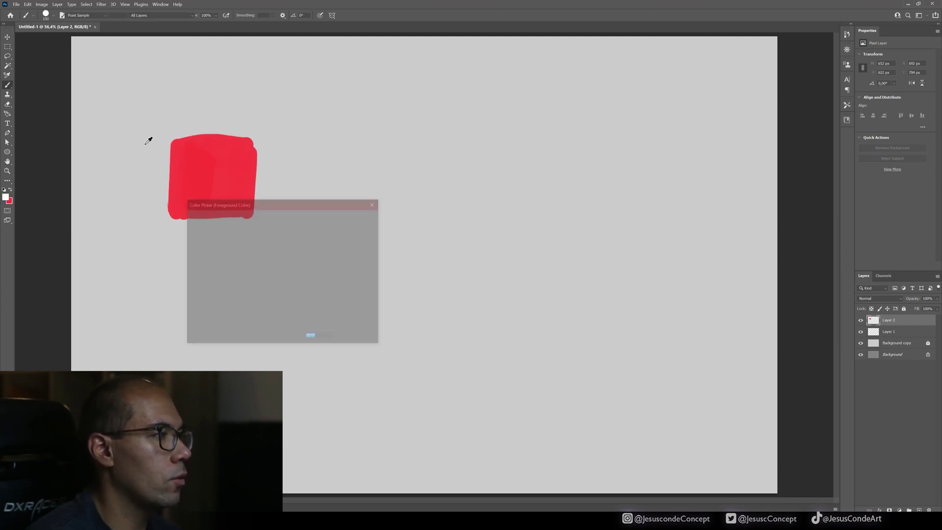
click(290, 302)
drag(267, 264, 268, 208)
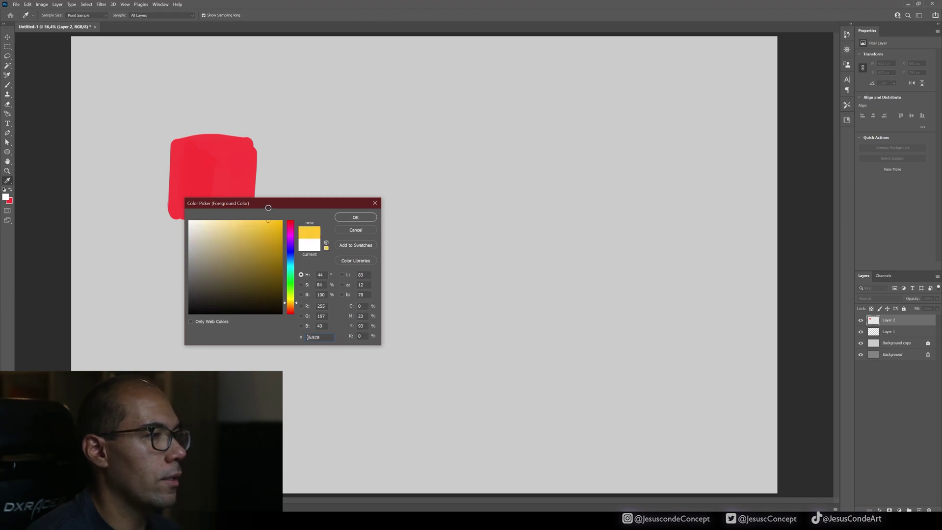
click(272, 223)
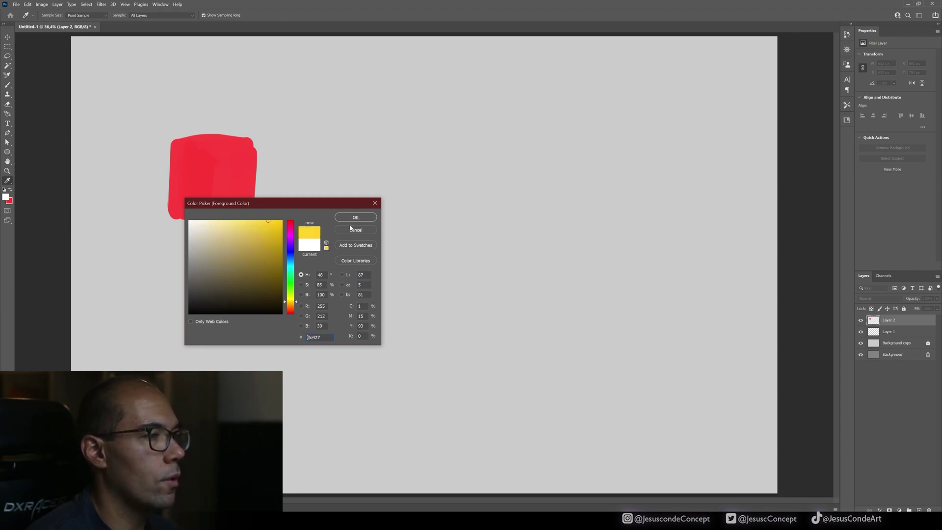
click(355, 217)
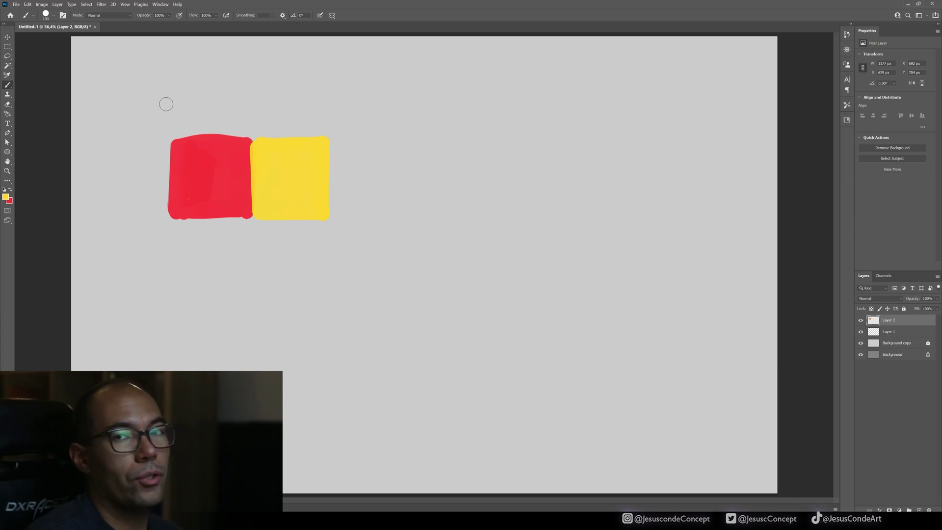
- Try a long wavy yellow stroke of varying pressure above the squares and undo it
mouse_move(166, 104)
mouse_down()
mouse_move(194, 83)
mouse_move(215, 88)
mouse_move(223, 106)
mouse_move(269, 78)
mouse_move(291, 104)
mouse_move(323, 85)
mouse_move(354, 106)
mouse_move(379, 84)
mouse_move(408, 96)
mouse_move(435, 81)
mouse_move(473, 89)
mouse_move(530, 79)
mouse_move(555, 102)
mouse_move(585, 88)
mouse_move(615, 94)
mouse_move(655, 78)
mouse_move(677, 84)
mouse_up()
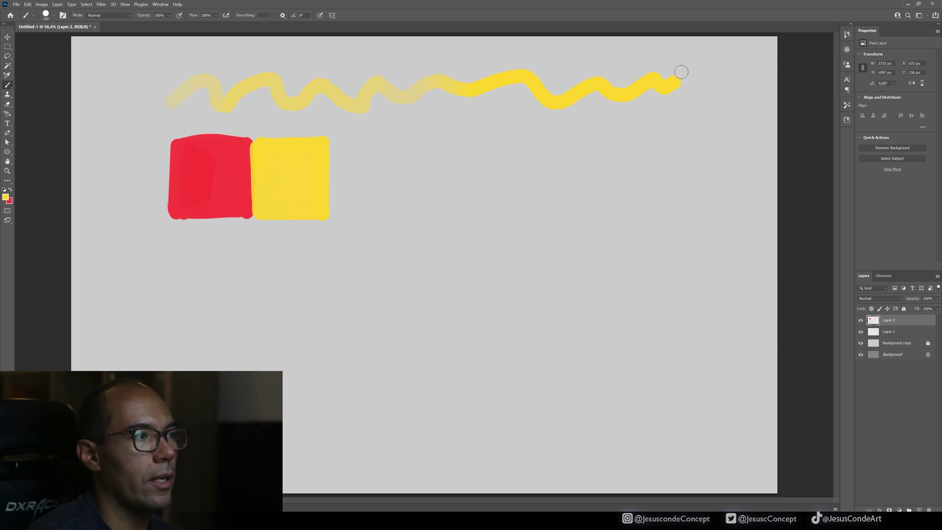
key(ctrl+z)
- Paint a wavy red stroke of varying opacity above the squares and a translucent red band over the yellow square's half nearest the red
key(x)
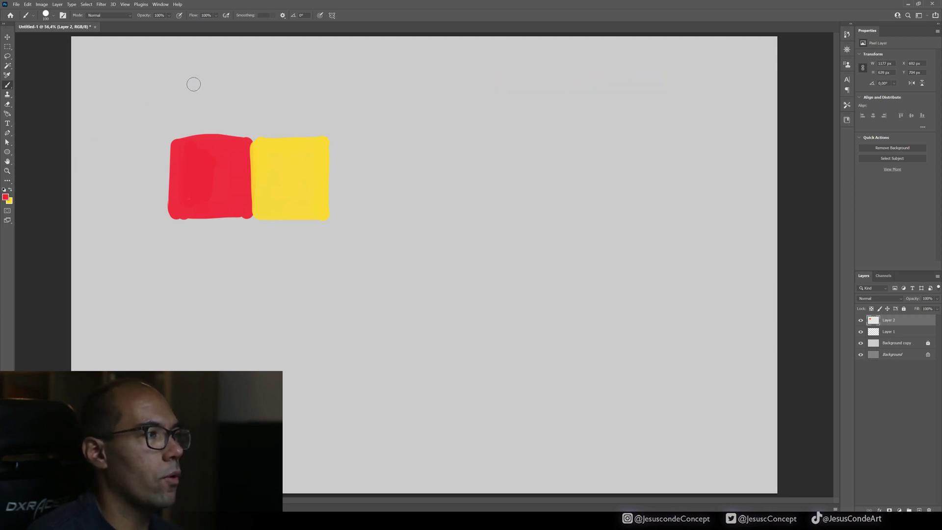
mouse_move(179, 86)
mouse_down()
mouse_move(284, 87)
mouse_move(343, 74)
mouse_move(367, 78)
mouse_move(393, 102)
mouse_move(412, 99)
mouse_move(425, 77)
mouse_move(464, 93)
mouse_move(531, 82)
mouse_up()
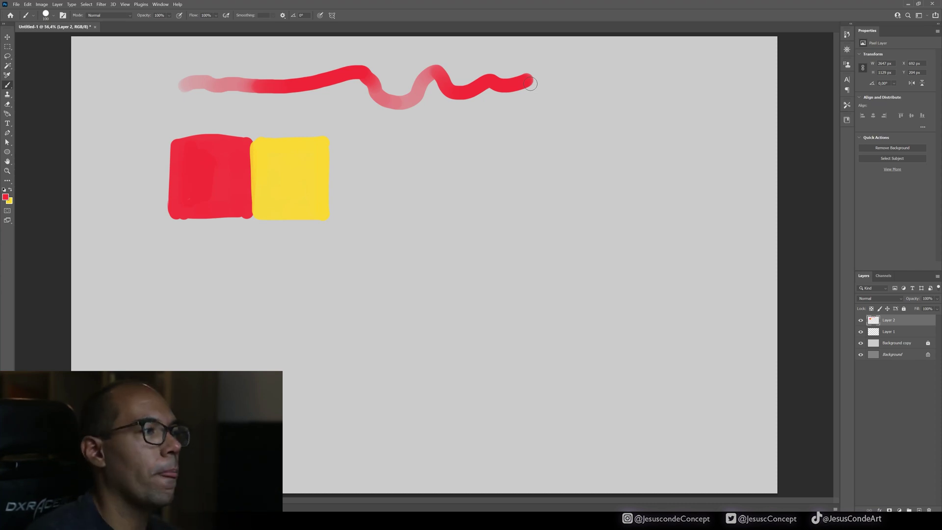
mouse_move(255, 145)
mouse_down()
mouse_move(258, 207)
mouse_move(259, 146)
mouse_move(265, 206)
mouse_move(269, 153)
mouse_move(254, 150)
mouse_move(258, 210)
mouse_move(267, 148)
mouse_move(279, 209)
mouse_move(279, 146)
mouse_move(263, 146)
mouse_move(260, 212)
mouse_move(287, 147)
mouse_up()
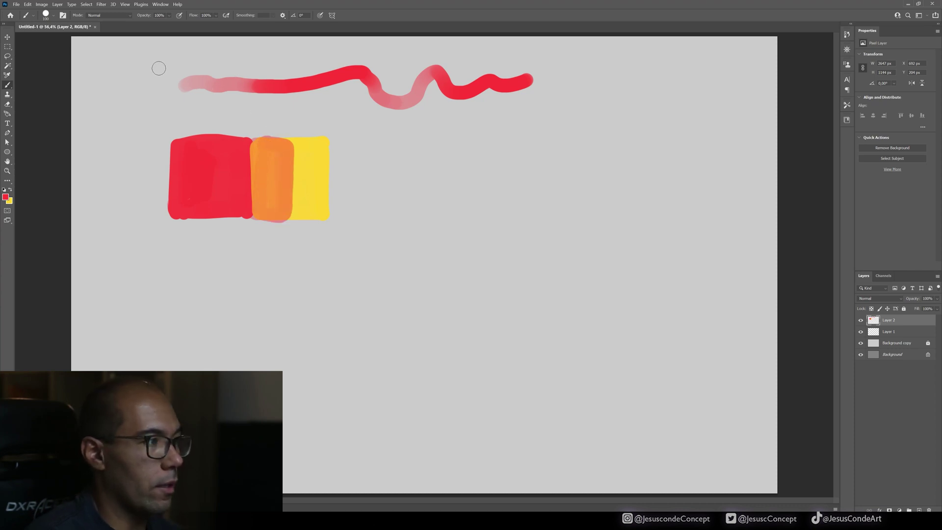
- Draw a small upward red arrow with a thinner brush near the faint start of the wavy stroke
key(bracketleft)
key(bracketleft)
key(bracketleft)
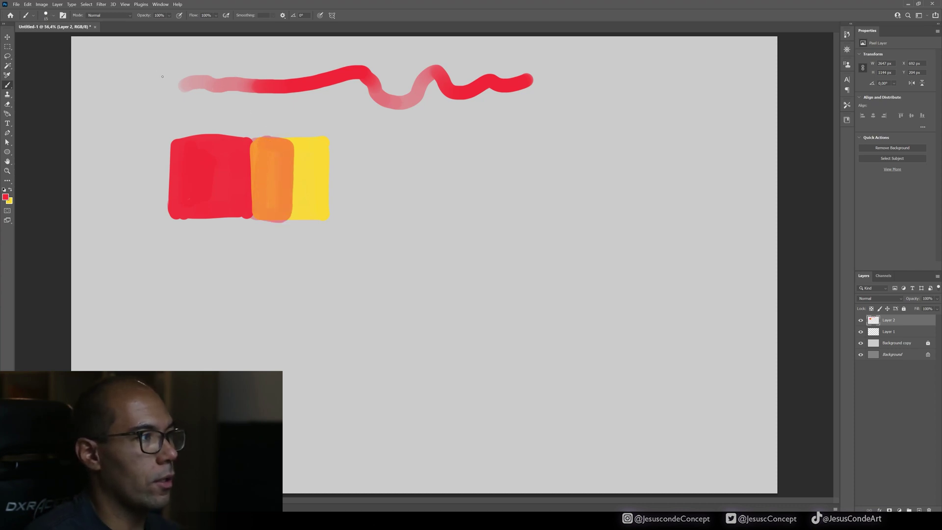
drag(162, 77, 165, 44)
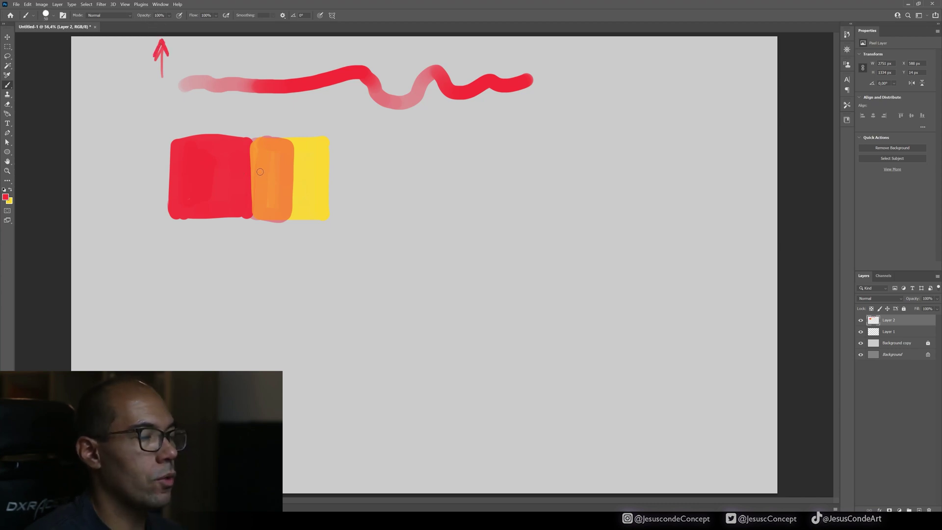
- Enlarge the brush size to 200 px
key(bracketright)
key(bracketright)
key(bracketright)
key(bracketright)
key(bracketright)
key(bracketright)
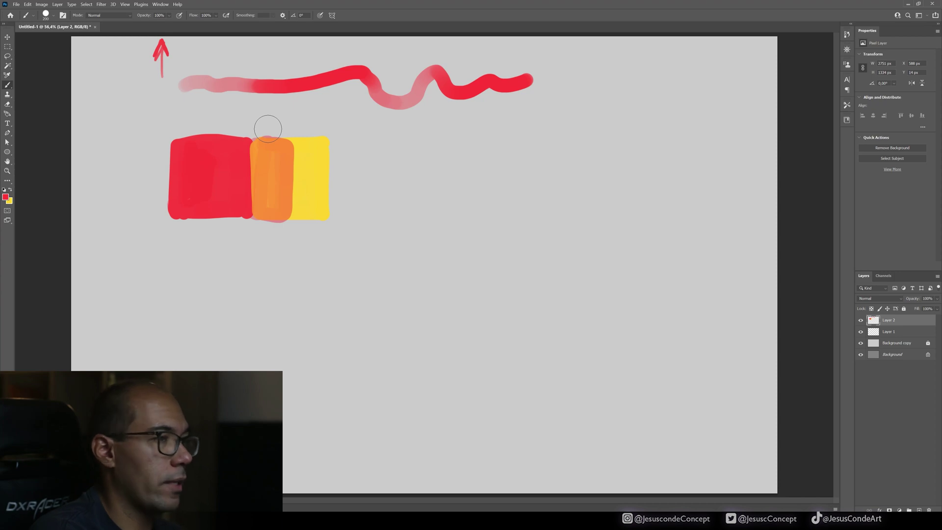
- Examine the brush's Transfer settings, toggling Transfer off and on to compare the stroke preview and viewing the opacity control options
key(F5)
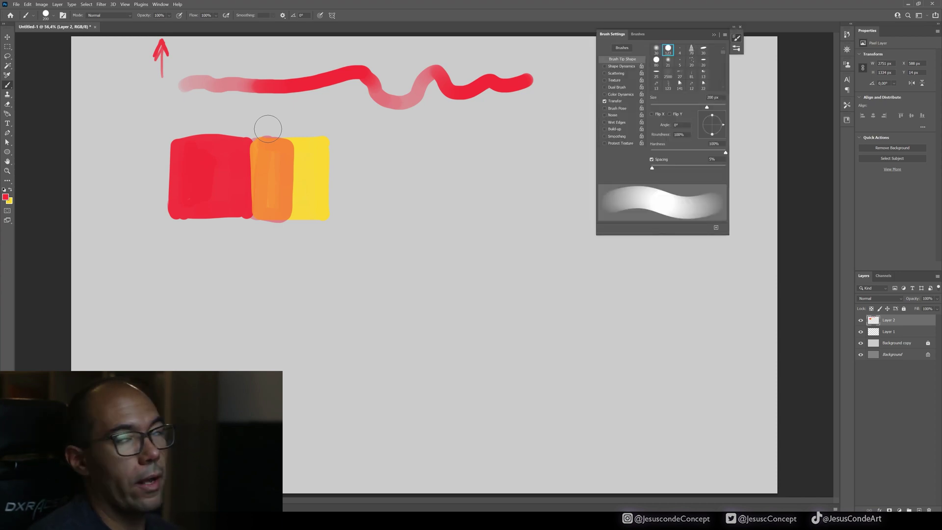
drag(662, 28, 668, 81)
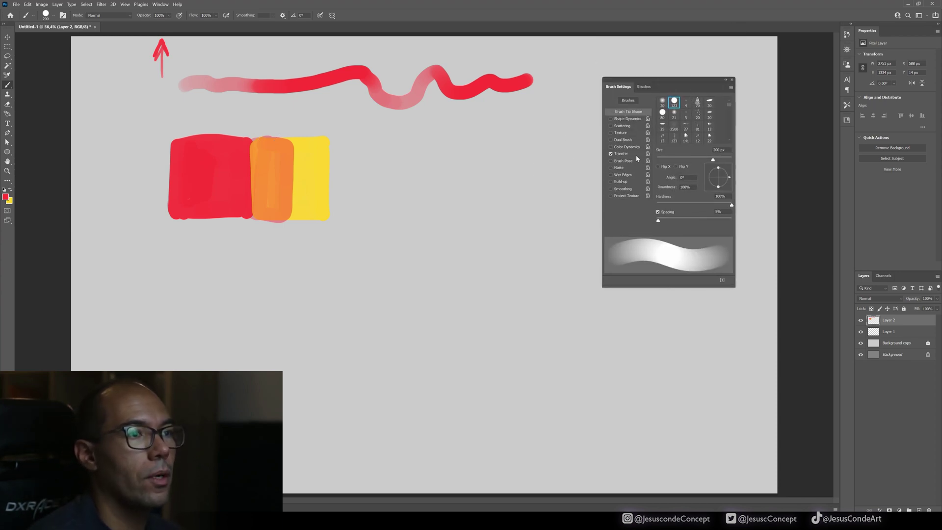
click(611, 154)
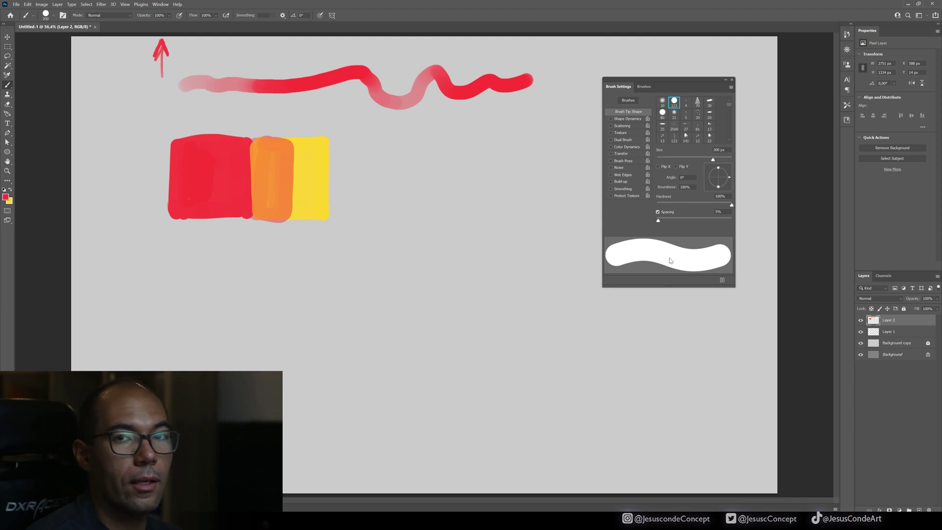
click(610, 154)
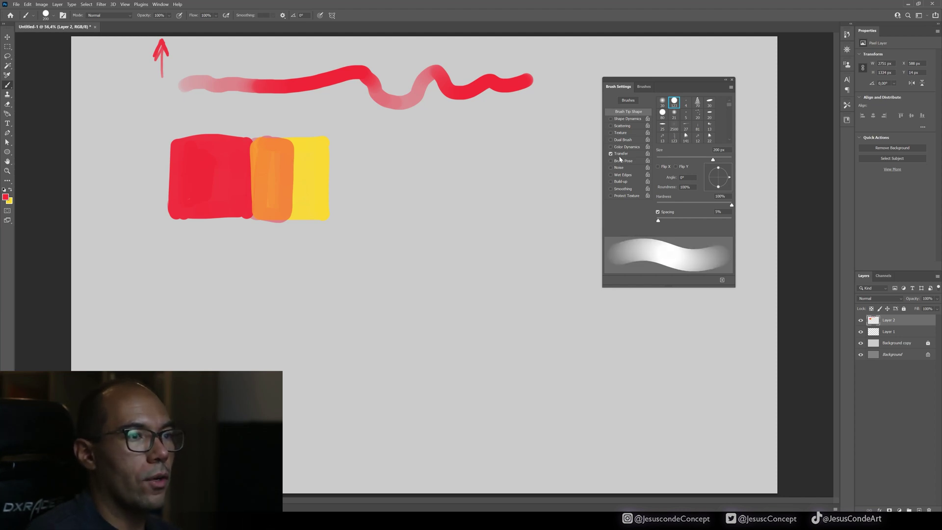
click(626, 155)
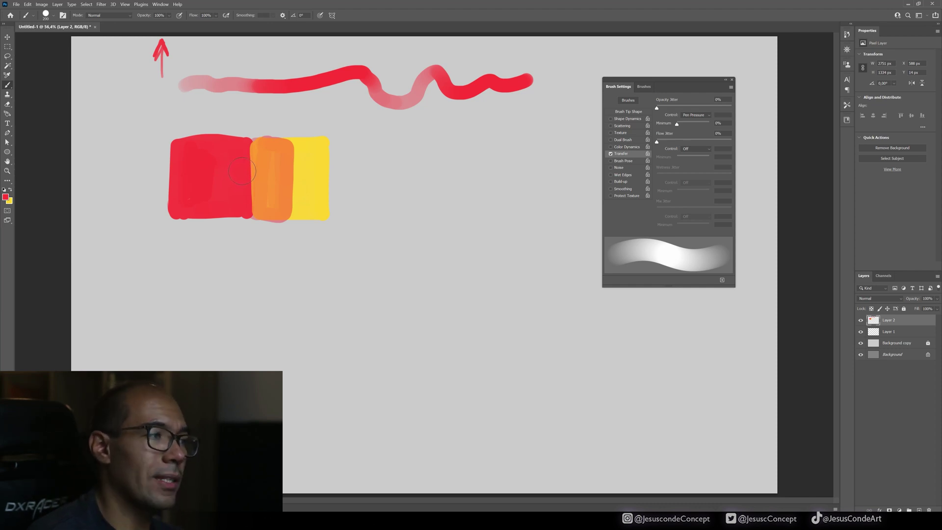
- Sample the orange from the overlap and paint a translucent band of it over the adjoining half of the red square, undoing unsatisfactory attempts
key(i)
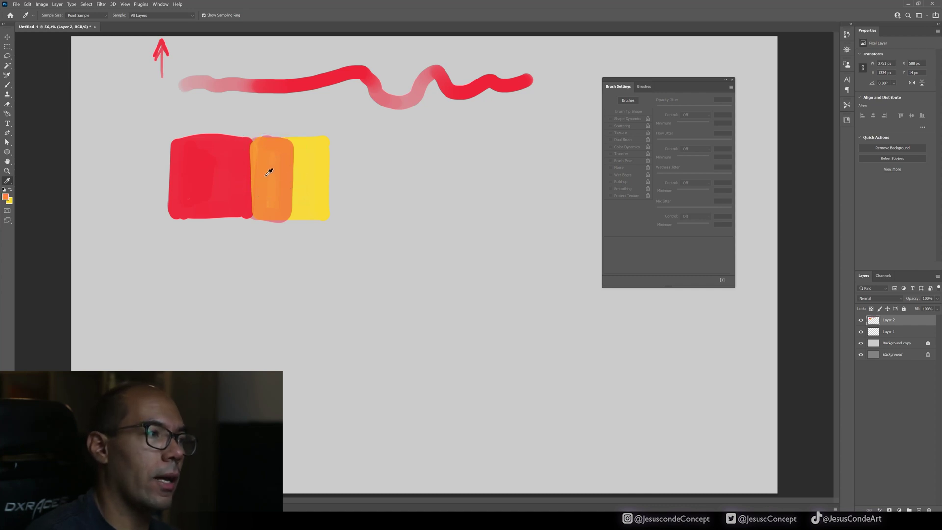
key(b)
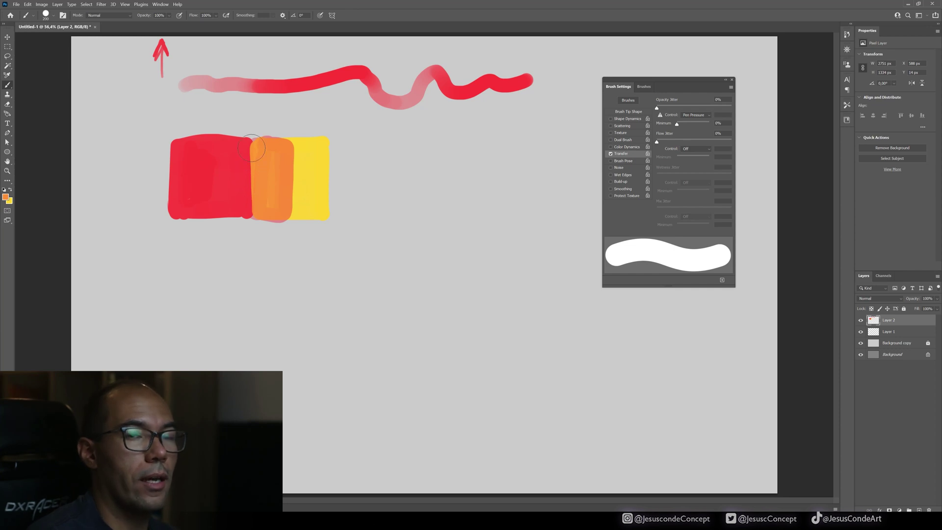
mouse_move(238, 163)
mouse_down()
mouse_move(242, 204)
mouse_move(234, 146)
mouse_move(228, 201)
mouse_move(225, 150)
mouse_move(227, 204)
mouse_move(238, 208)
mouse_move(237, 159)
mouse_move(224, 146)
mouse_move(223, 200)
mouse_move(223, 152)
mouse_move(231, 207)
mouse_move(231, 150)
mouse_up()
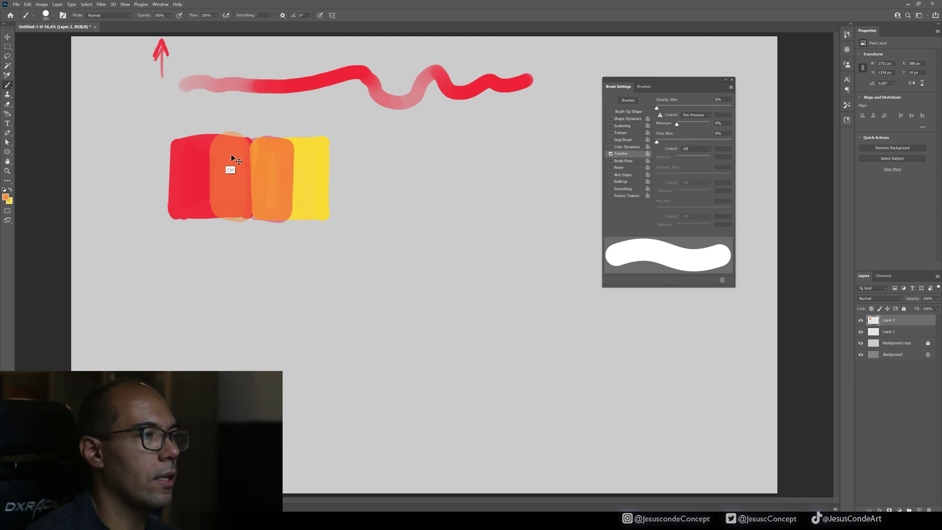
key(ctrl+z)
mouse_move(230, 211)
mouse_down()
mouse_move(231, 149)
mouse_move(242, 201)
mouse_move(244, 152)
mouse_move(276, 156)
mouse_move(259, 173)
mouse_up()
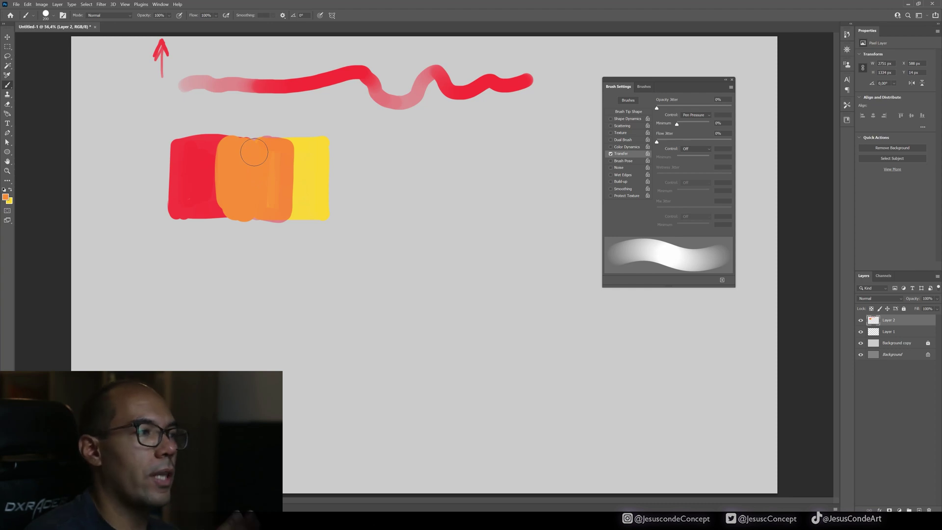
key(ctrl+z)
mouse_move(241, 150)
mouse_down()
mouse_move(241, 206)
mouse_move(233, 146)
mouse_move(229, 205)
mouse_move(225, 162)
mouse_move(226, 181)
mouse_up()
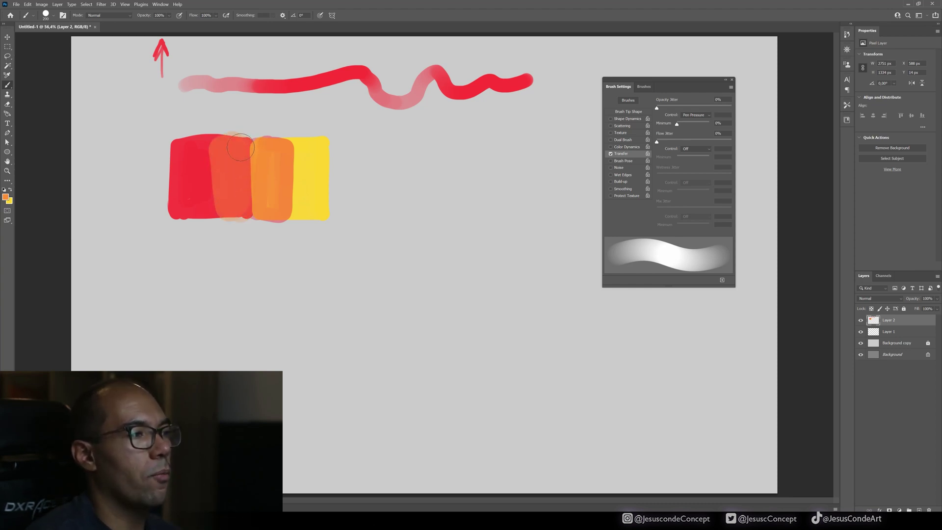
mouse_move(240, 147)
mouse_down()
mouse_move(241, 202)
mouse_move(243, 179)
mouse_move(223, 147)
mouse_move(220, 183)
mouse_up()
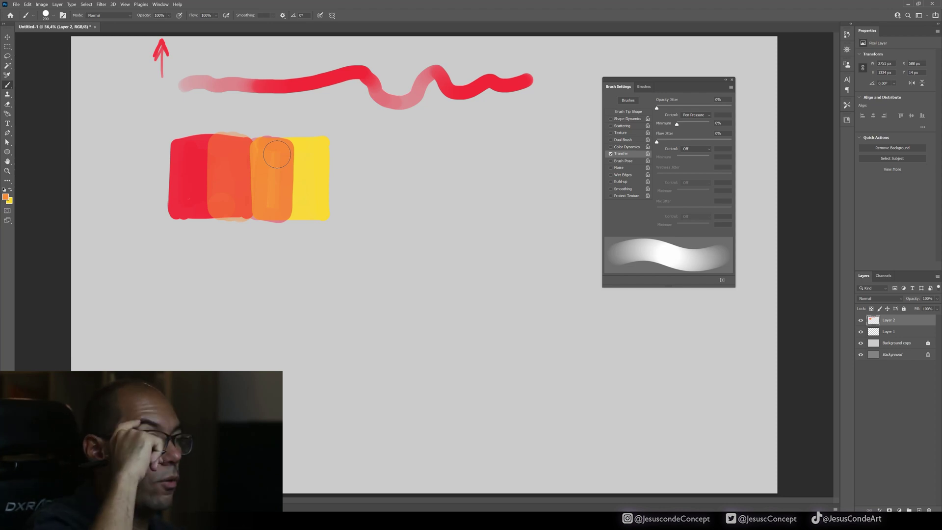
- Sample the lighter orange and paint a narrow translucent band of it over the adjoining part of the red-orange band
key(i)
click(268, 181)
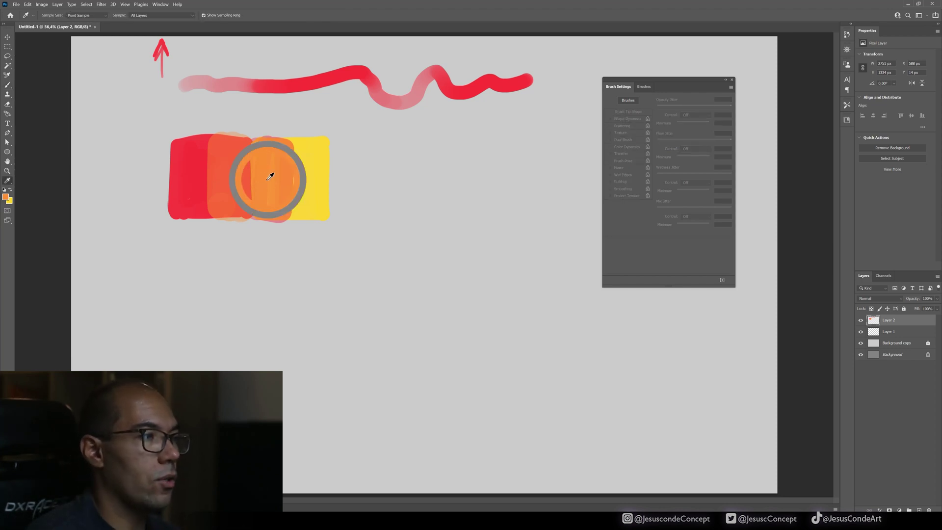
key(b)
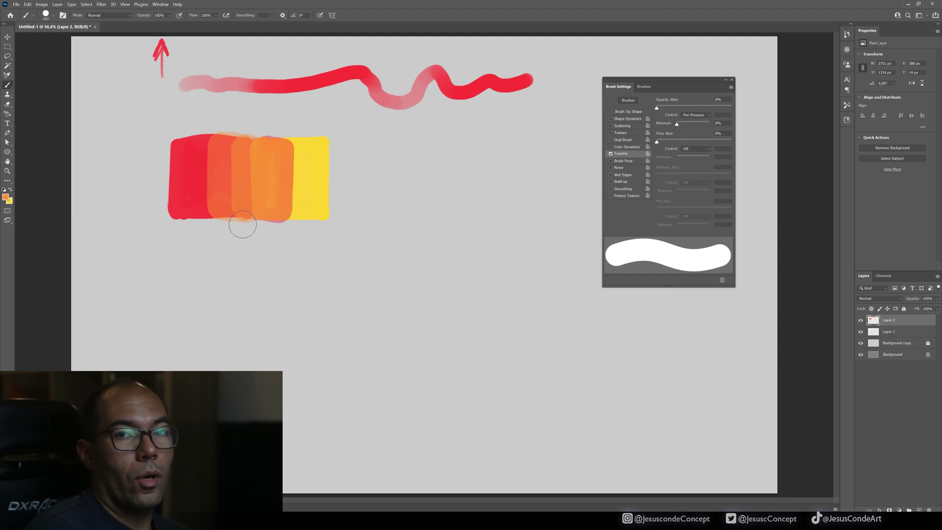
- Reduce the brush size and test it with an orange zigzag scribble beside the swatches, undoing the scribble
key(shift+bracketleft)
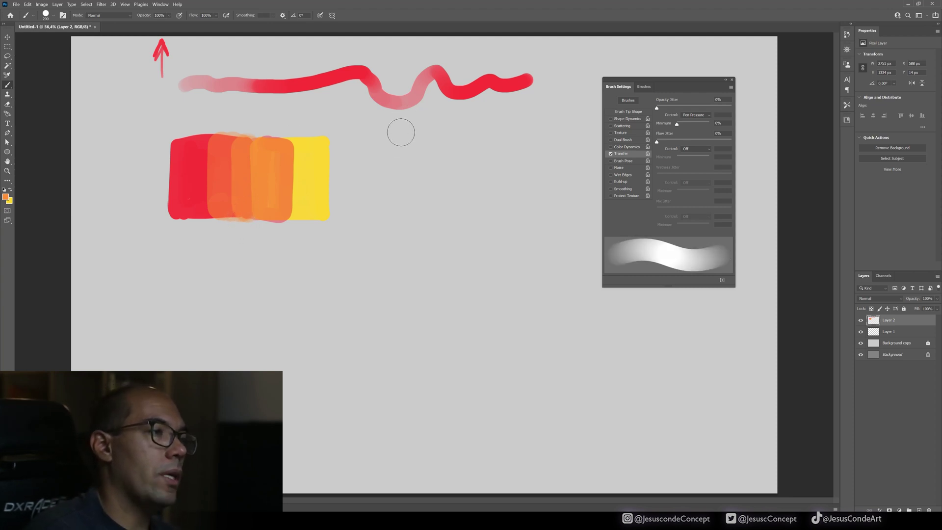
key(bracketleft)
key(bracketleft)
key(bracketleft)
key(bracketleft)
key(bracketleft)
key(bracketleft)
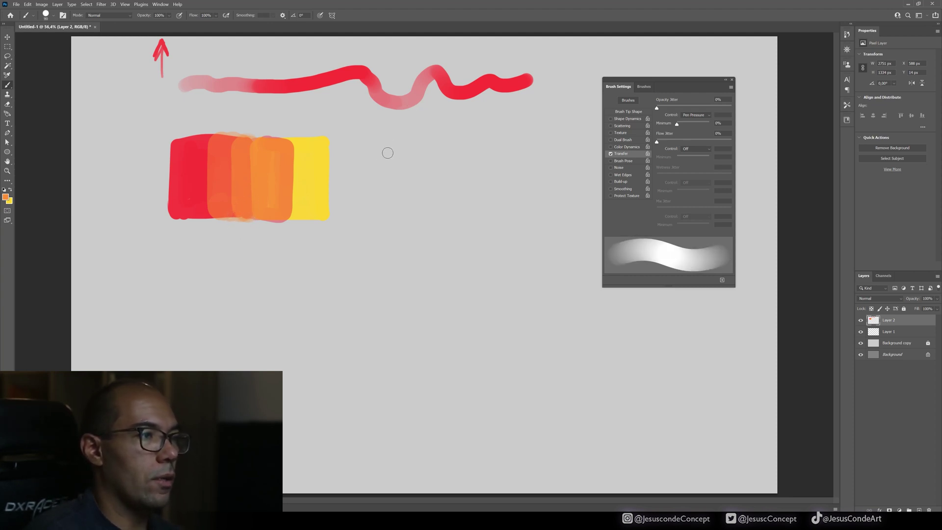
mouse_move(379, 158)
mouse_down()
mouse_move(418, 184)
mouse_move(461, 196)
mouse_up()
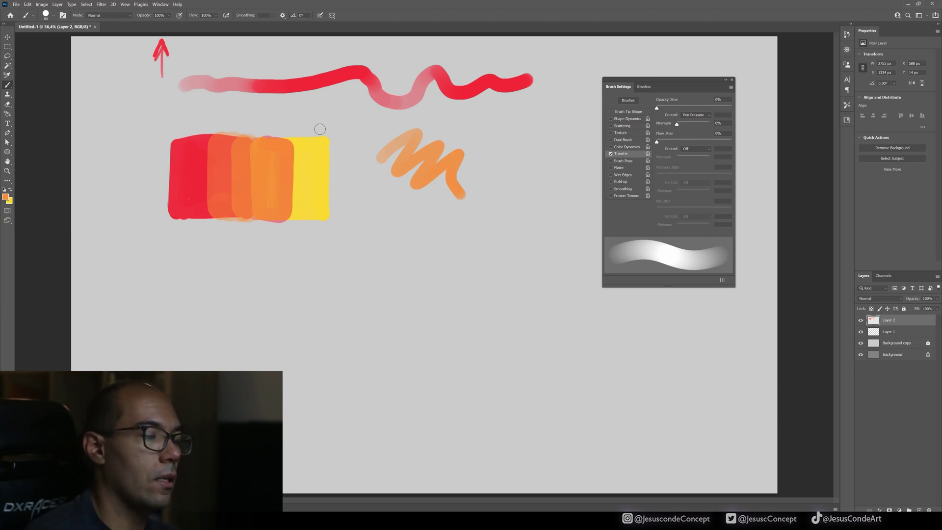
key(ctrl+z)
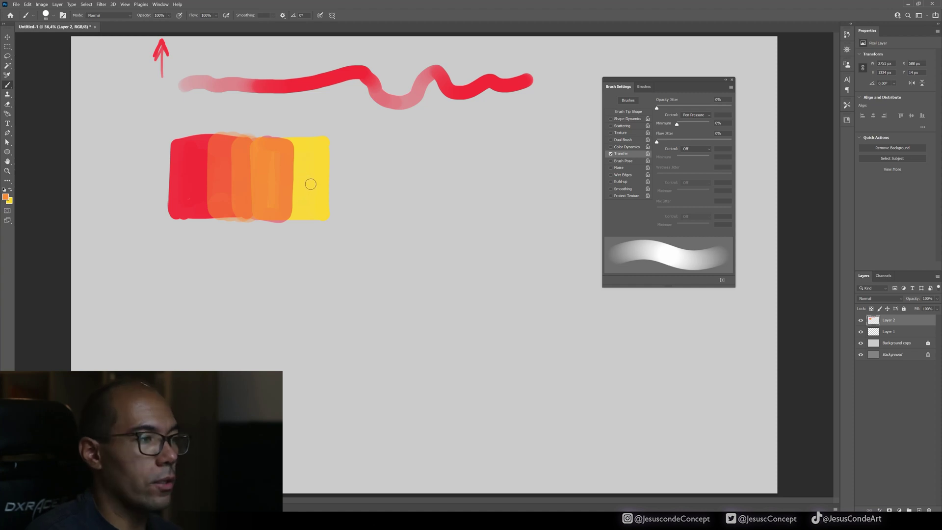
- Sample the yellow and paint a translucent band of it over the adjoining half of the lighter orange band
key(alt)
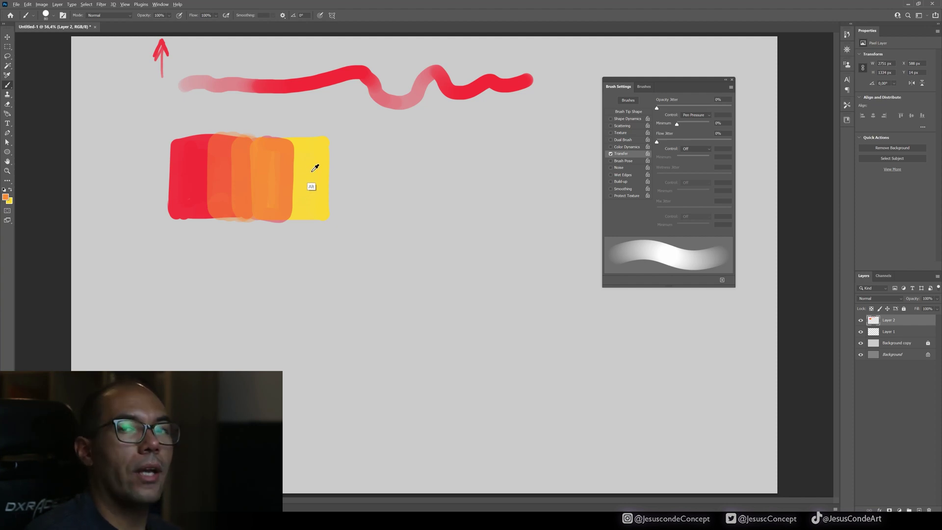
alt+click(308, 192)
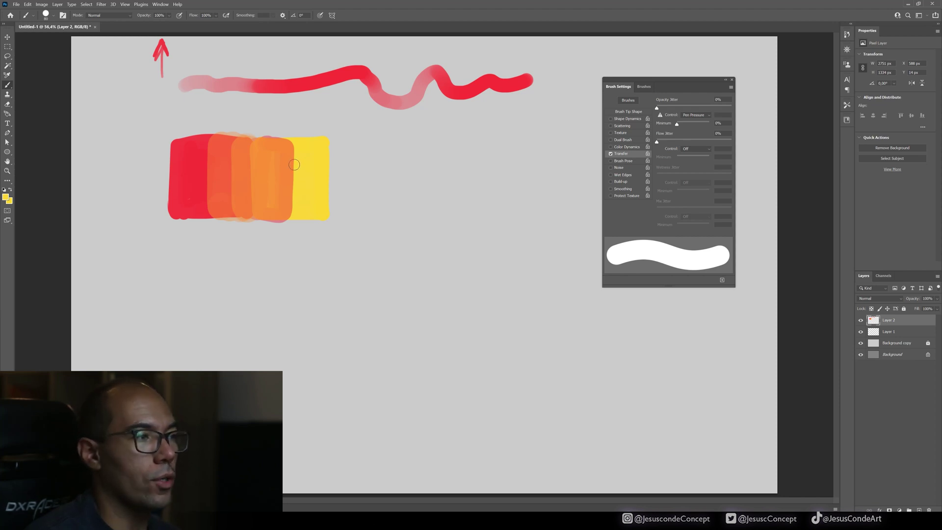
mouse_move(295, 164)
mouse_down()
mouse_move(289, 195)
mouse_move(280, 152)
mouse_move(279, 208)
mouse_move(282, 146)
mouse_move(287, 200)
mouse_move(292, 173)
mouse_move(283, 213)
mouse_move(275, 158)
mouse_move(281, 217)
mouse_move(293, 205)
mouse_move(290, 138)
mouse_move(282, 150)
mouse_move(292, 133)
mouse_up()
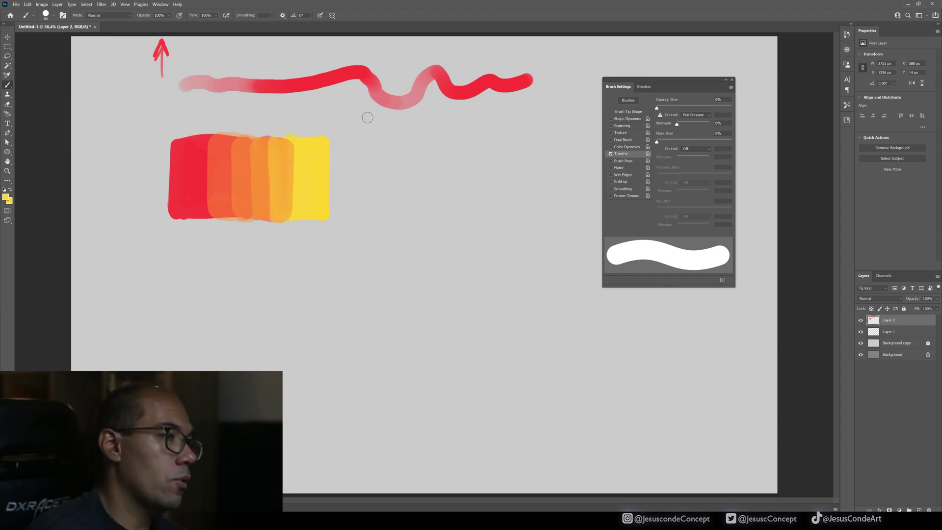
- Sample the red-orange and paint a translucent band of it over the adjoining part of the red square
key(alt)
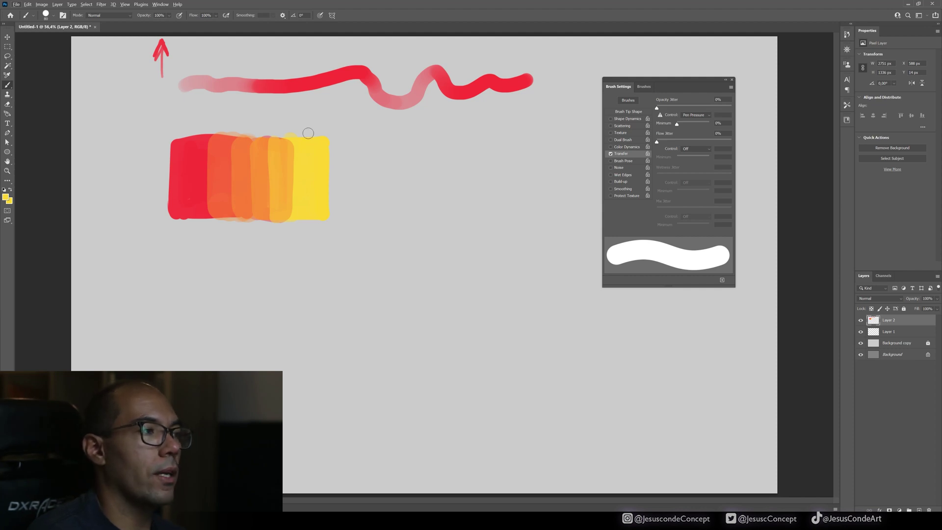
alt+click(216, 188)
mouse_move(206, 147)
mouse_down()
mouse_move(203, 211)
mouse_move(199, 138)
mouse_move(196, 215)
mouse_up()
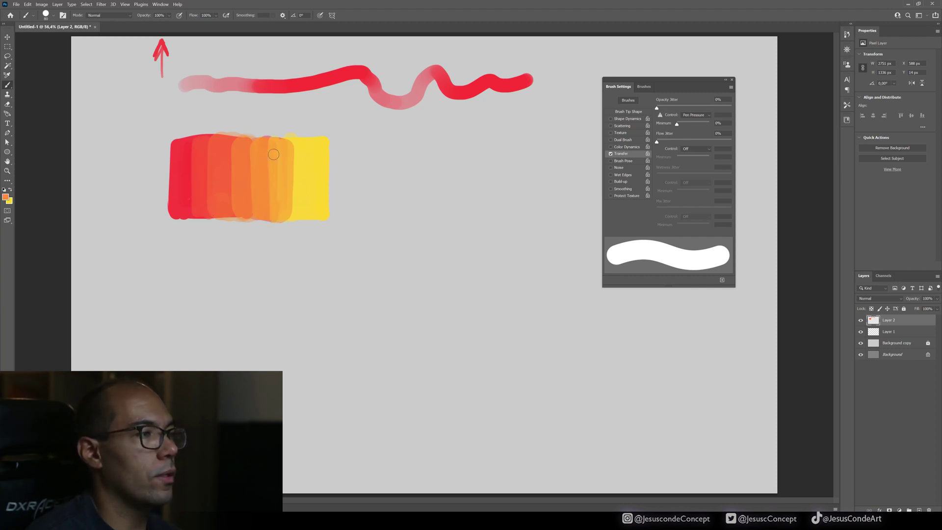
- Sample intermediate oranges and yellow-orange to soften the remaining transitions with narrow translucent bands, and close the Brush Settings
alt+click(261, 167)
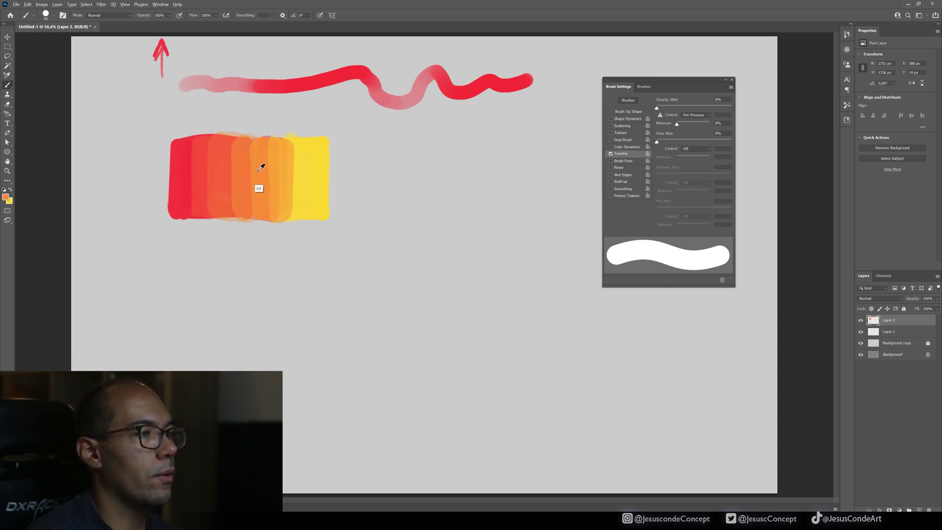
alt+click(213, 162)
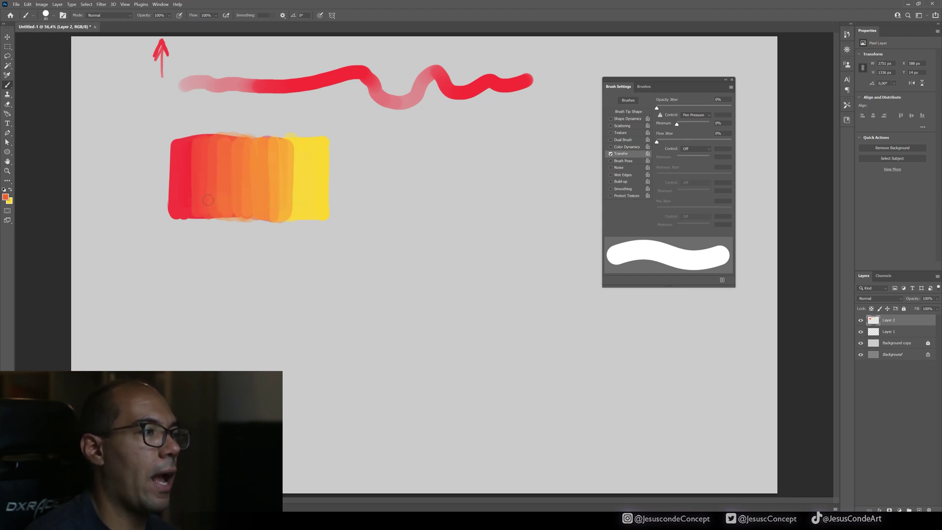
alt+click(290, 166)
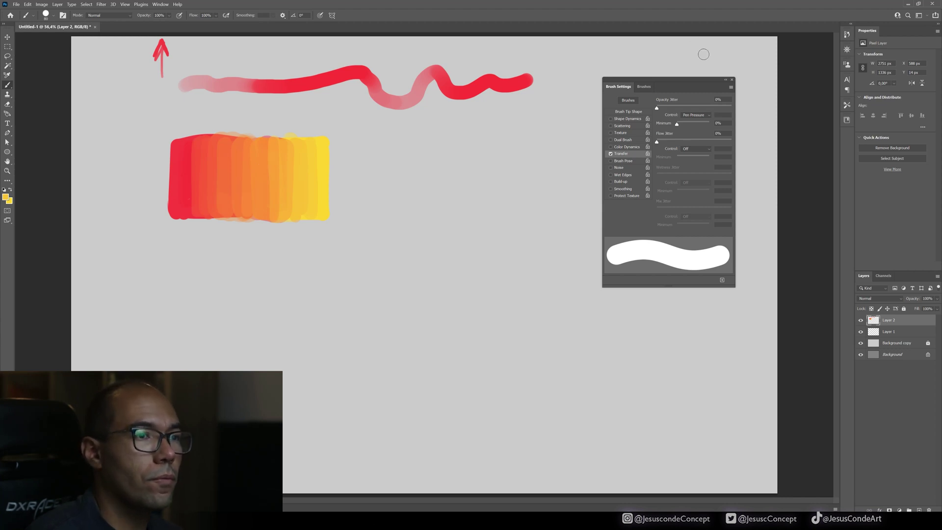
click(732, 80)
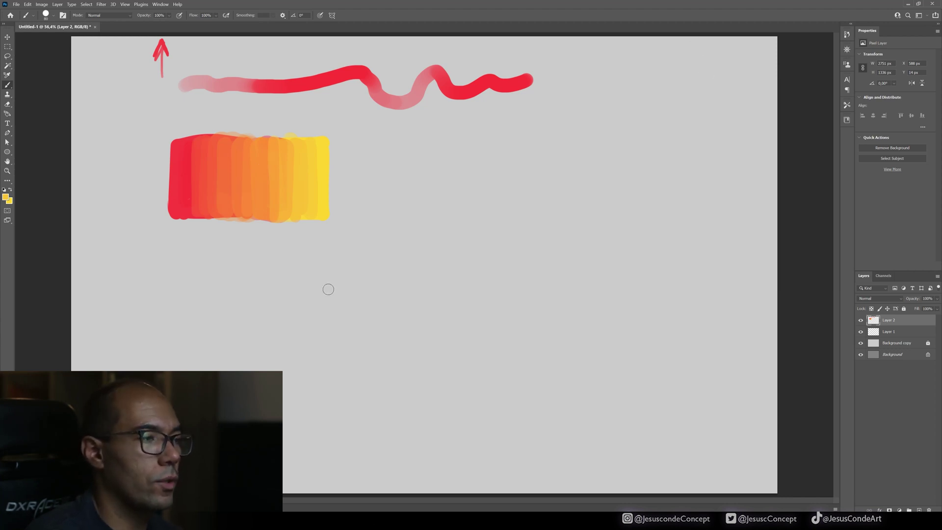
- Paint a red square and an adjoining yellow square below the gradient, sampling both colours from its two ends
alt+click(176, 189)
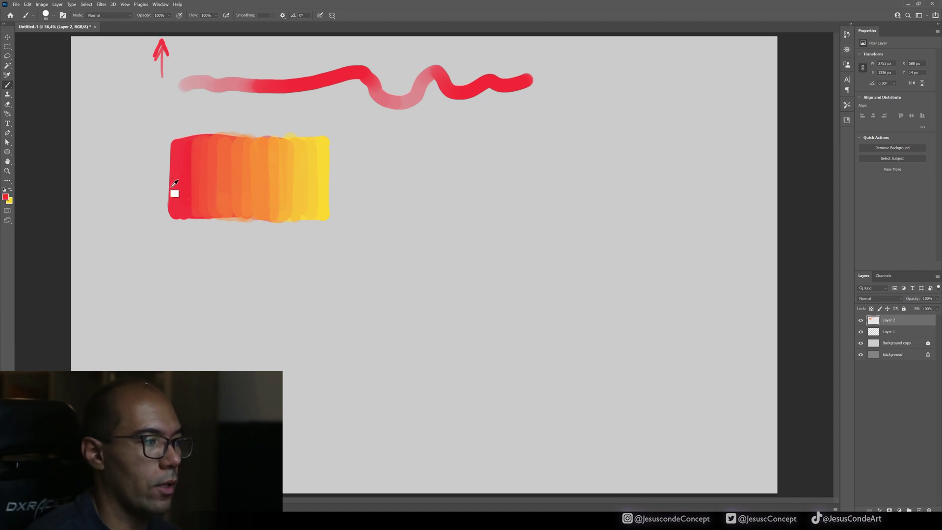
mouse_move(178, 288)
mouse_down()
mouse_move(194, 314)
mouse_move(204, 256)
mouse_move(222, 259)
mouse_move(225, 273)
mouse_move(206, 282)
mouse_move(219, 329)
mouse_move(233, 260)
mouse_move(181, 255)
mouse_move(178, 333)
mouse_move(240, 327)
mouse_move(233, 257)
mouse_move(251, 289)
mouse_move(250, 280)
mouse_move(298, 258)
mouse_move(256, 289)
mouse_move(259, 303)
mouse_move(295, 319)
mouse_move(290, 327)
mouse_move(295, 310)
mouse_move(301, 320)
mouse_move(301, 277)
mouse_up()
alt+click(328, 157)
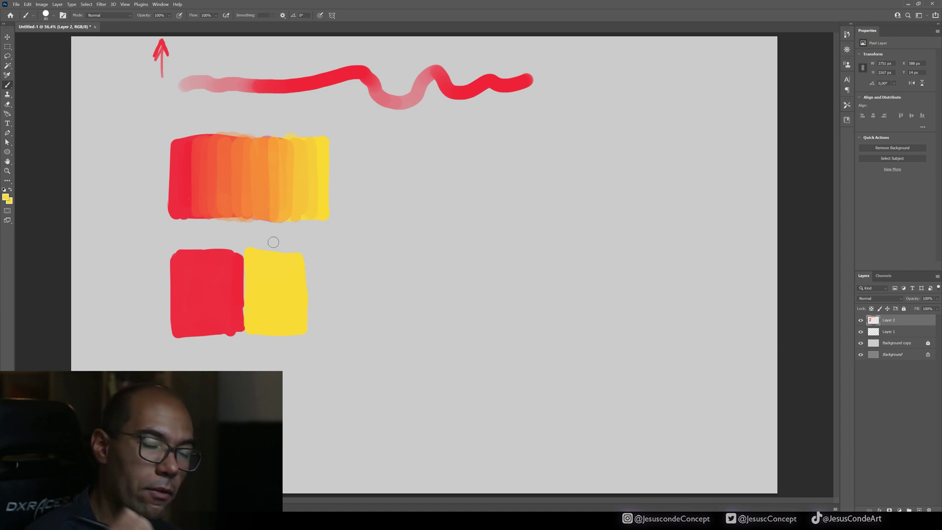
mouse_move(249, 255)
mouse_down()
mouse_move(247, 300)
mouse_move(247, 256)
mouse_move(301, 259)
mouse_move(304, 317)
mouse_move(283, 330)
mouse_up()
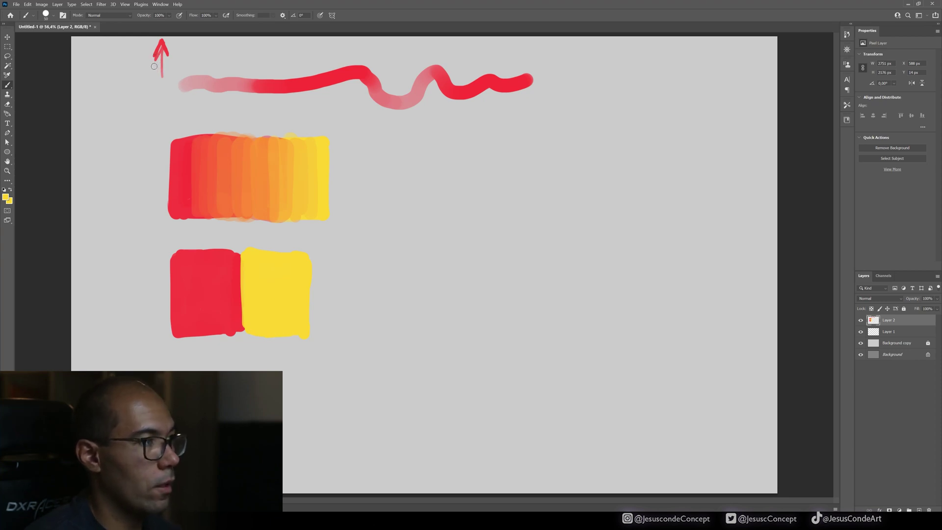
- Replace the small red arrow above the canvas artwork with a yellow one and set the brush opacity to 50%
key(e)
mouse_move(161, 41)
mouse_down()
mouse_move(149, 67)
mouse_move(167, 58)
mouse_up()
key(b)
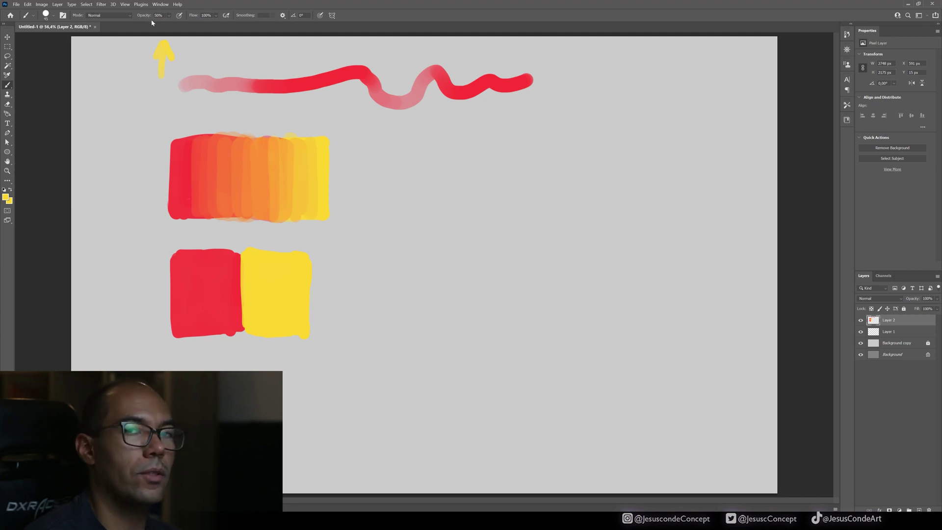
- Add two new empty layers above the painted layer with the default settings
key(ctrl+shift+n)
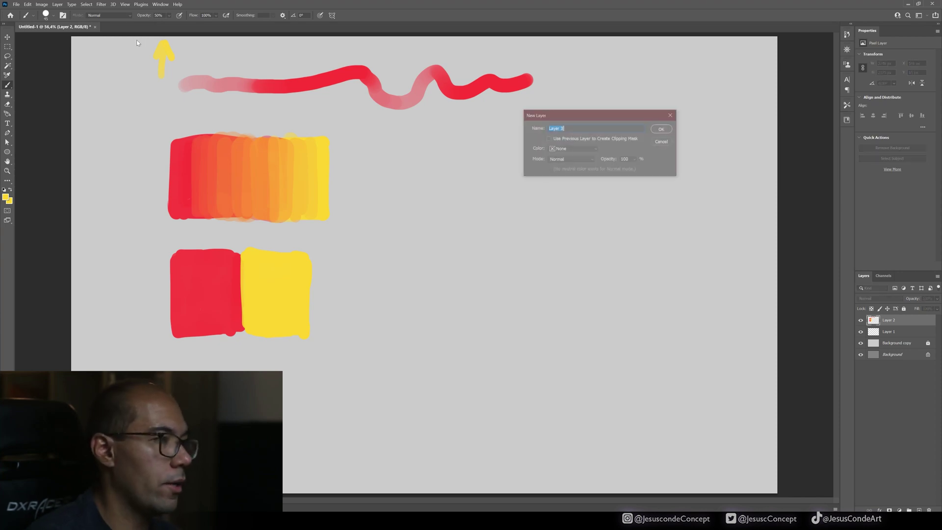
key(Return)
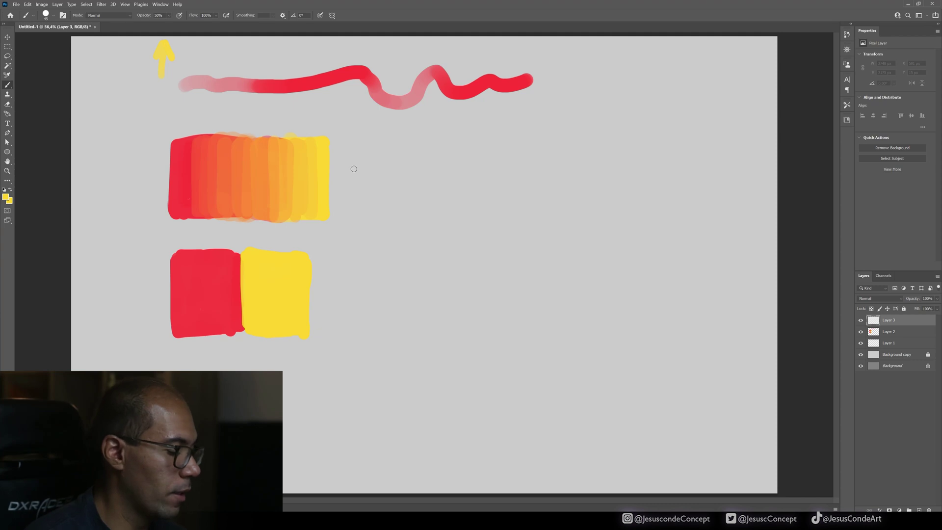
key(ctrl+shift+n)
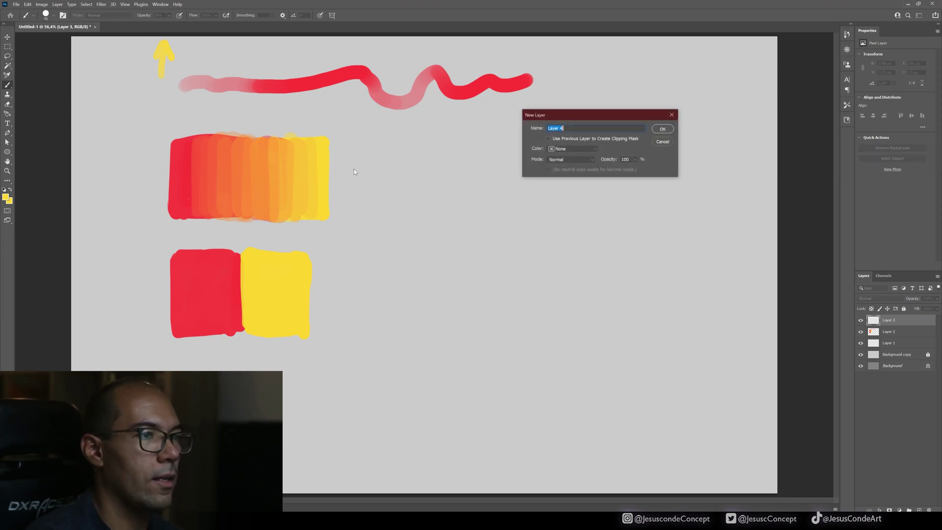
key(Return)
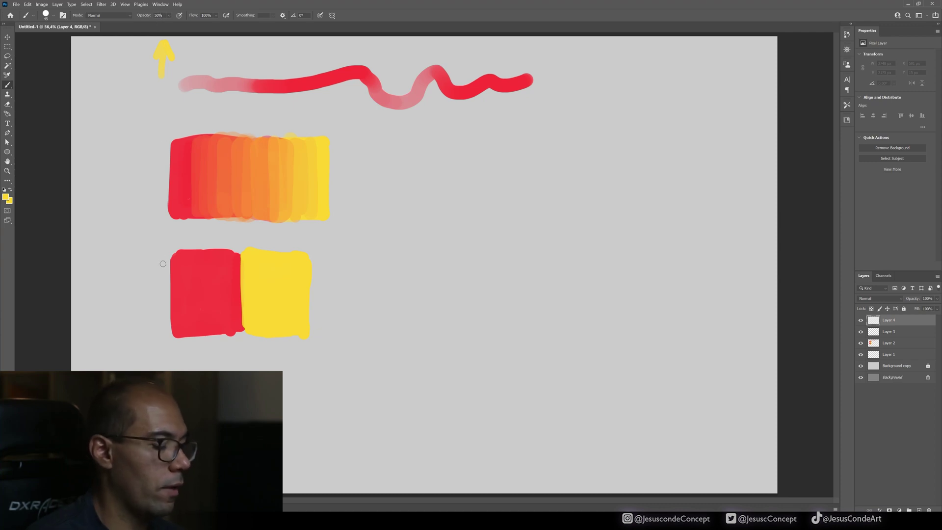
- Sample the red and paint a small half-opaque patch beside the lower red square, with a long curved arrow from it up to the yellow arrow
alt+click(192, 292)
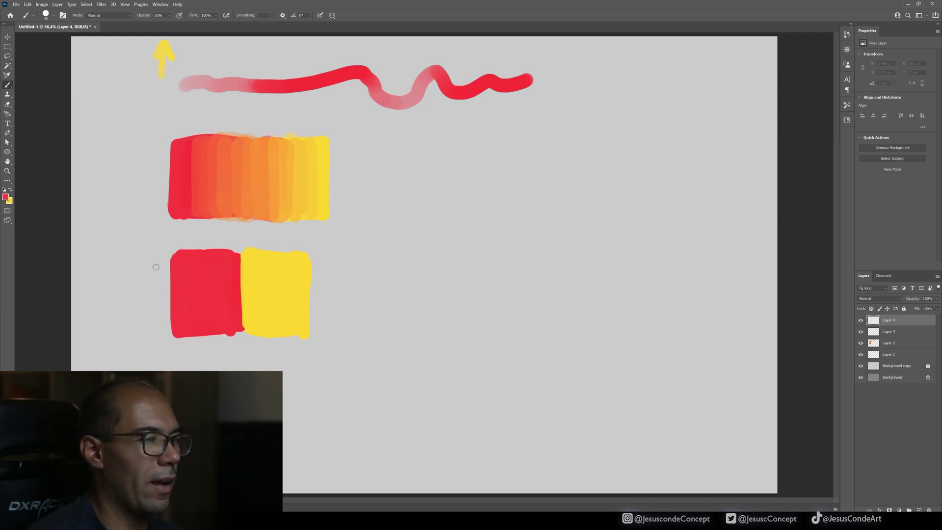
mouse_move(156, 267)
mouse_down()
mouse_move(159, 300)
mouse_move(163, 265)
mouse_up()
mouse_move(154, 302)
mouse_down()
mouse_move(117, 255)
mouse_move(133, 60)
mouse_move(119, 74)
mouse_up()
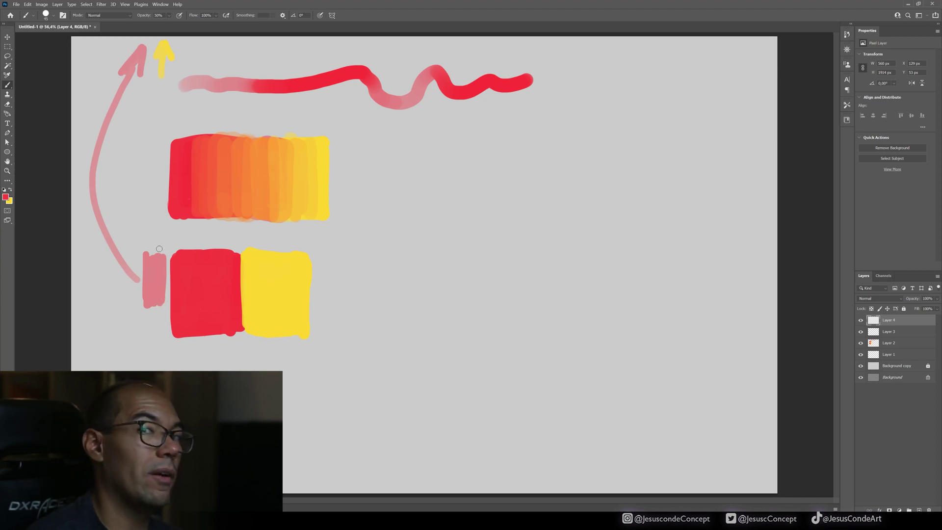
- Build up the small red patch with overlapping 50% opacity strokes and erase the whole patch, keeping the curved arrow
mouse_move(152, 274)
mouse_down()
mouse_move(148, 258)
mouse_move(156, 300)
mouse_move(162, 260)
mouse_move(161, 283)
mouse_up()
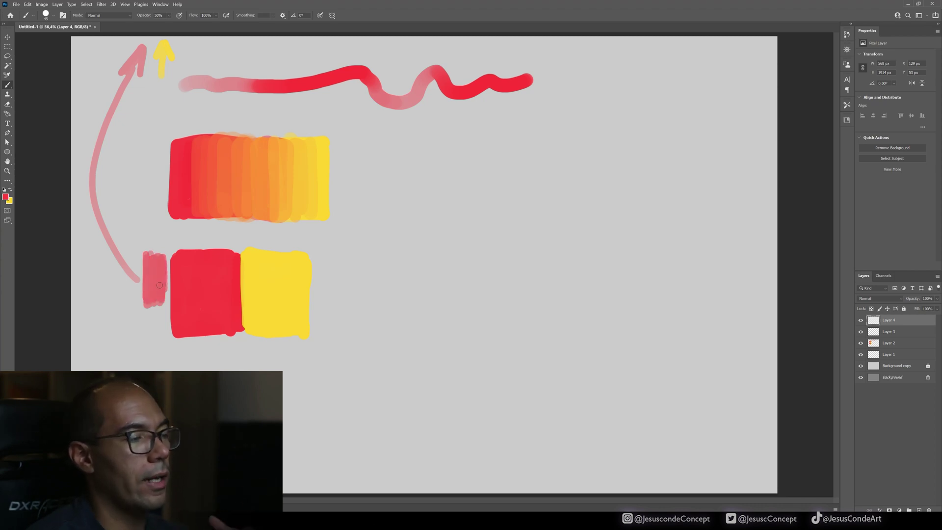
mouse_move(162, 300)
mouse_down()
mouse_move(160, 261)
mouse_move(151, 297)
mouse_move(145, 258)
mouse_move(154, 292)
mouse_up()
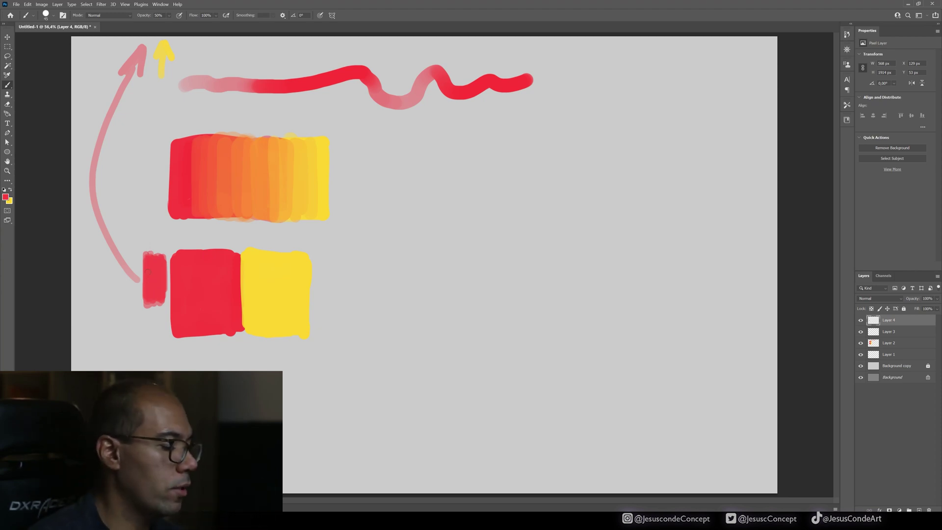
key(e)
mouse_move(147, 272)
mouse_down()
mouse_move(146, 255)
mouse_move(160, 247)
mouse_move(163, 299)
mouse_move(164, 283)
mouse_up()
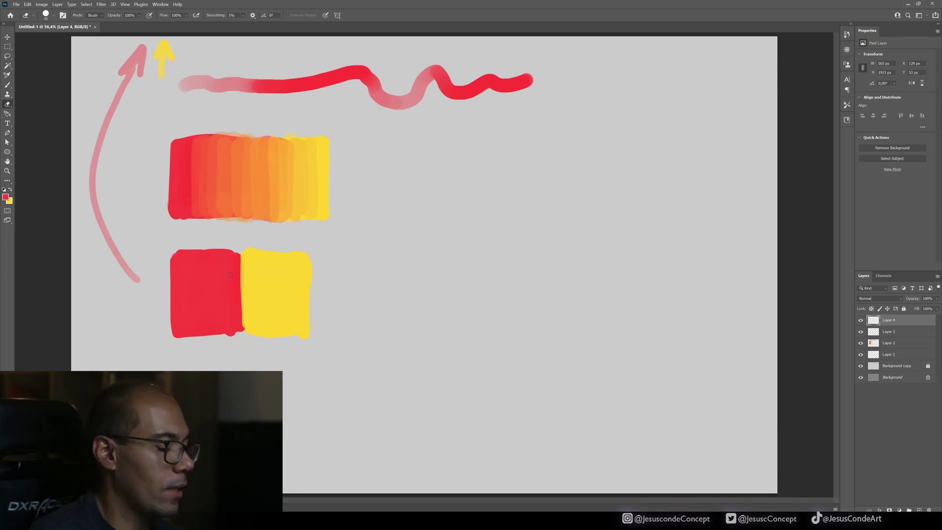
- Sample the yellow and paint a 50% opacity band of it over the adjoining half of the lower red square
key(b)
key(alt)
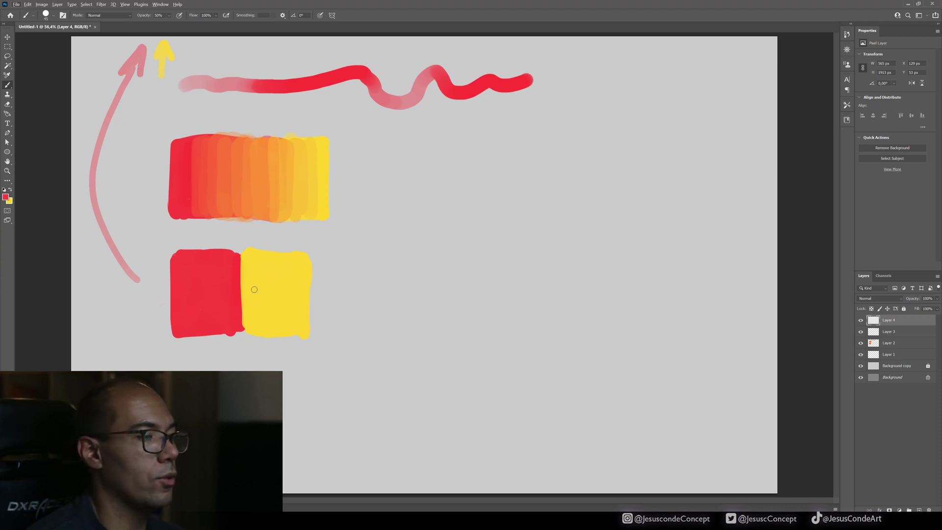
alt+click(255, 288)
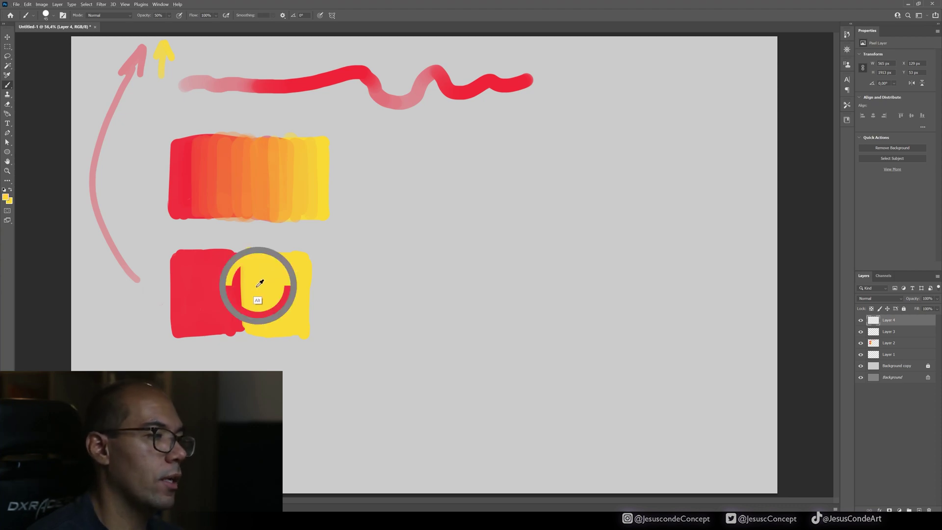
mouse_move(241, 256)
mouse_down()
mouse_move(232, 314)
mouse_move(227, 303)
mouse_move(221, 322)
mouse_move(214, 302)
mouse_move(239, 329)
mouse_up()
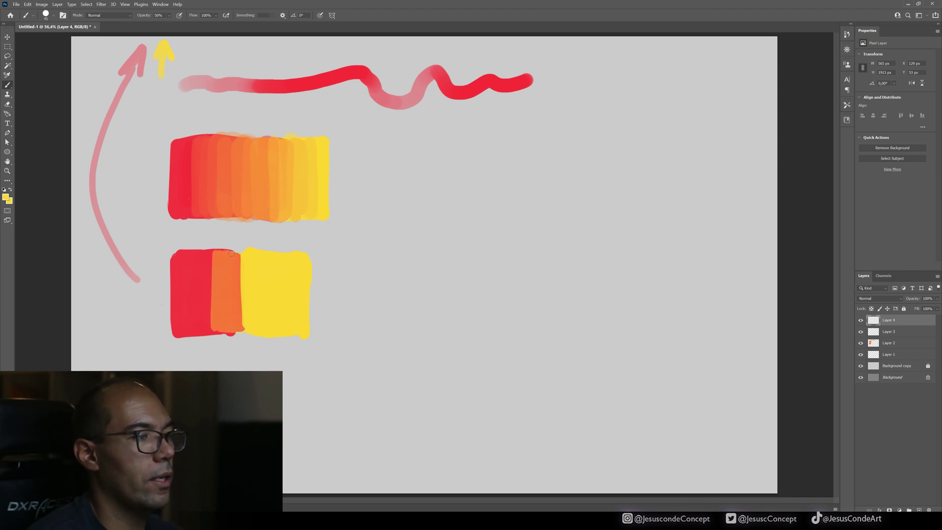
mouse_move(212, 260)
mouse_down()
mouse_move(213, 323)
mouse_move(235, 332)
mouse_up()
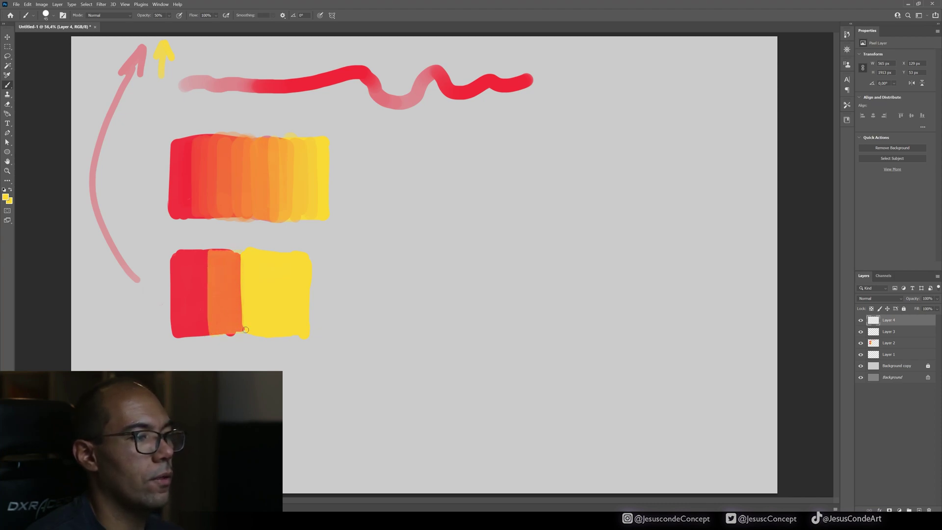
- Sample the mixed orange, paint a band of it over the adjoining half of the lower yellow square, and sample the resulting yellow-orange
alt+click(232, 284)
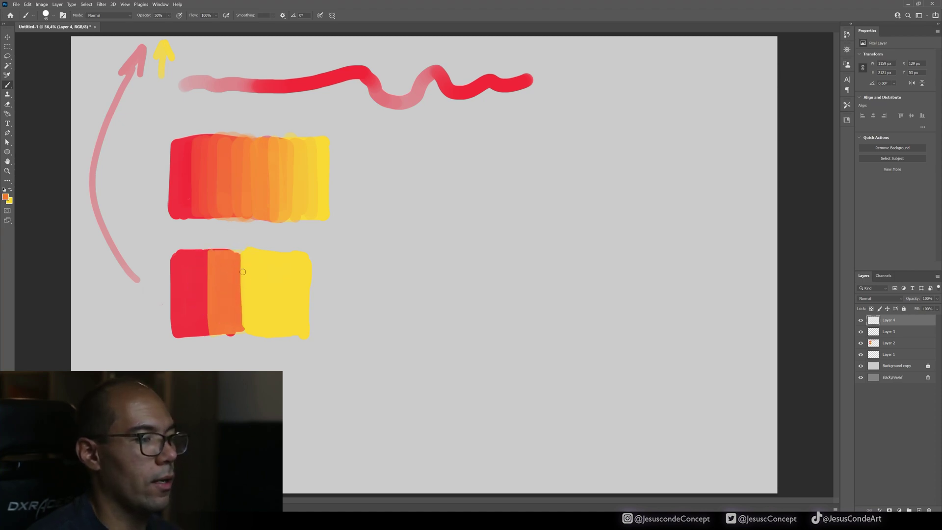
mouse_move(243, 271)
mouse_down()
mouse_move(257, 314)
mouse_move(264, 283)
mouse_move(273, 295)
mouse_move(250, 254)
mouse_up()
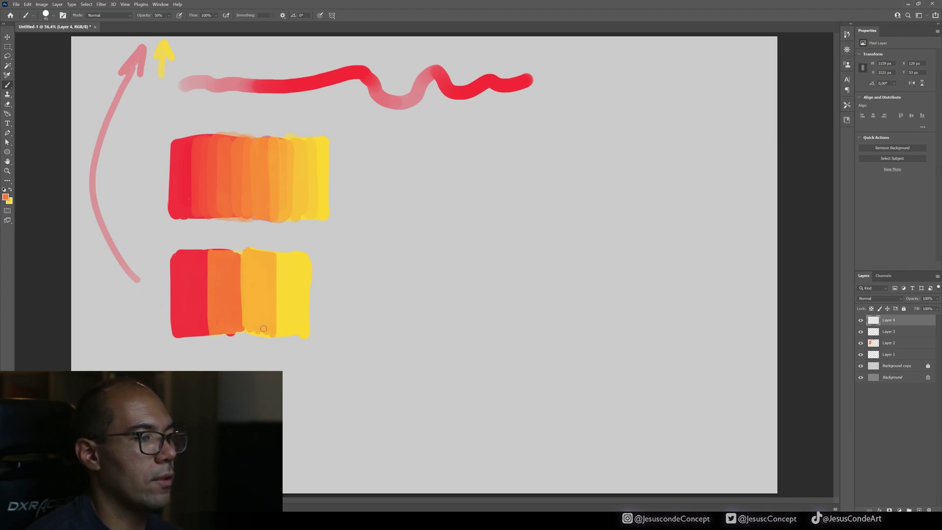
alt+click(264, 272)
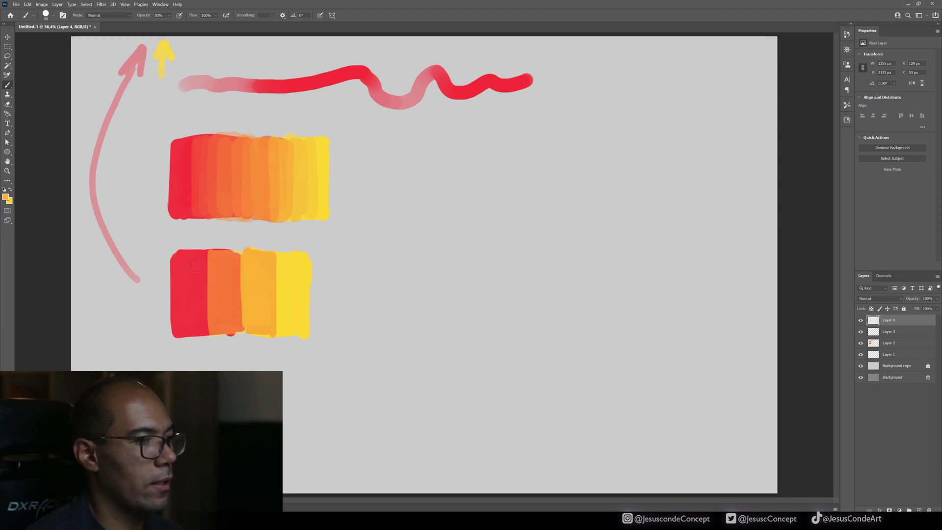
- Paint 50% opacity bands of the sampled yellow-orange over parts of the red, orange and yellow bands of the lower square
mouse_move(195, 264)
mouse_down()
mouse_move(238, 265)
mouse_move(246, 297)
mouse_move(260, 286)
mouse_move(280, 328)
mouse_move(282, 258)
mouse_up()
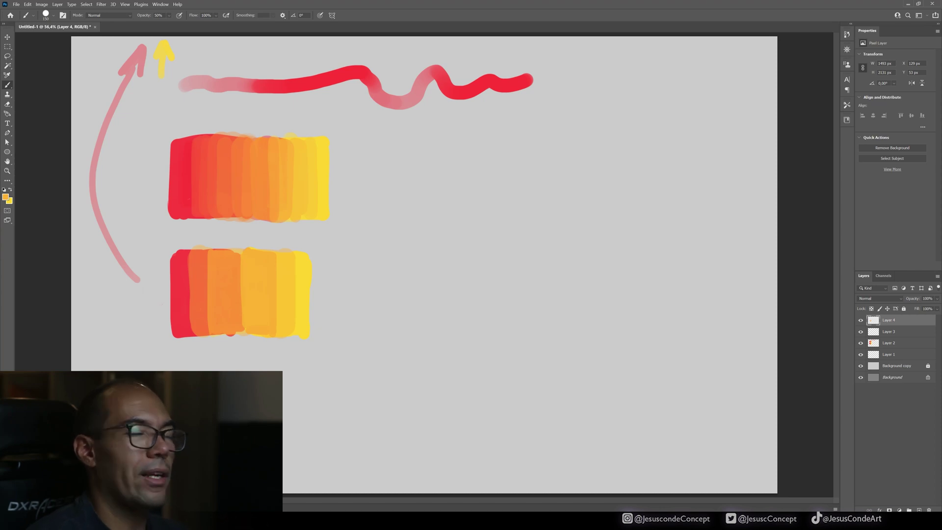
alt+click(182, 281)
mouse_move(197, 327)
mouse_down()
mouse_move(201, 300)
mouse_move(287, 290)
mouse_move(294, 262)
mouse_up()
key(ctrl+z)
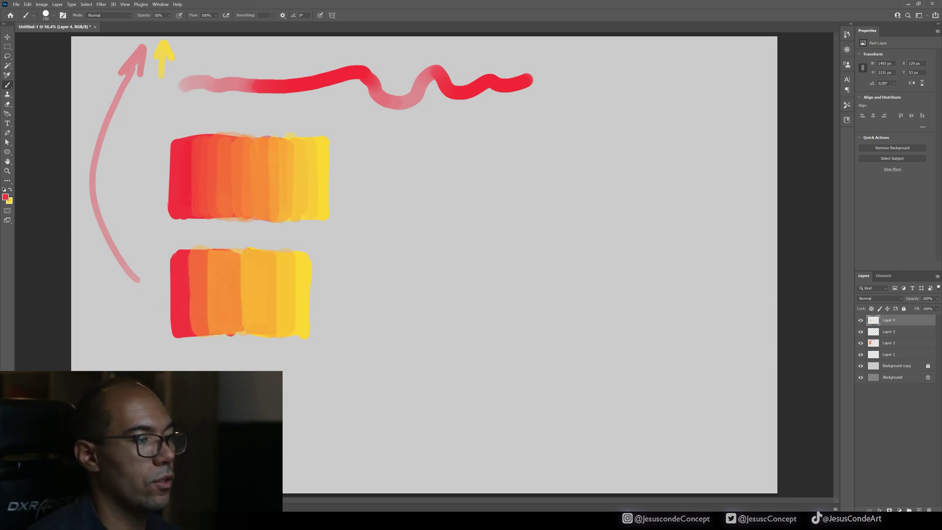
- Soften the lower gradient's seams with 50% opacity bands of sampled red-orange and yellow-orange across the middle and sampled red at the red edge
alt+click(198, 293)
mouse_move(237, 318)
mouse_down()
mouse_move(248, 263)
mouse_move(269, 267)
mouse_up()
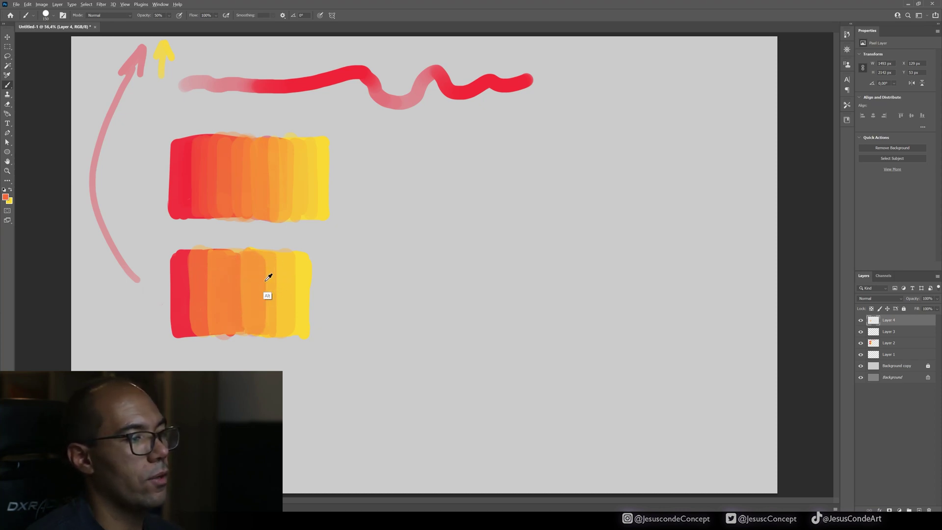
alt+click(269, 275)
drag(235, 264, 231, 321)
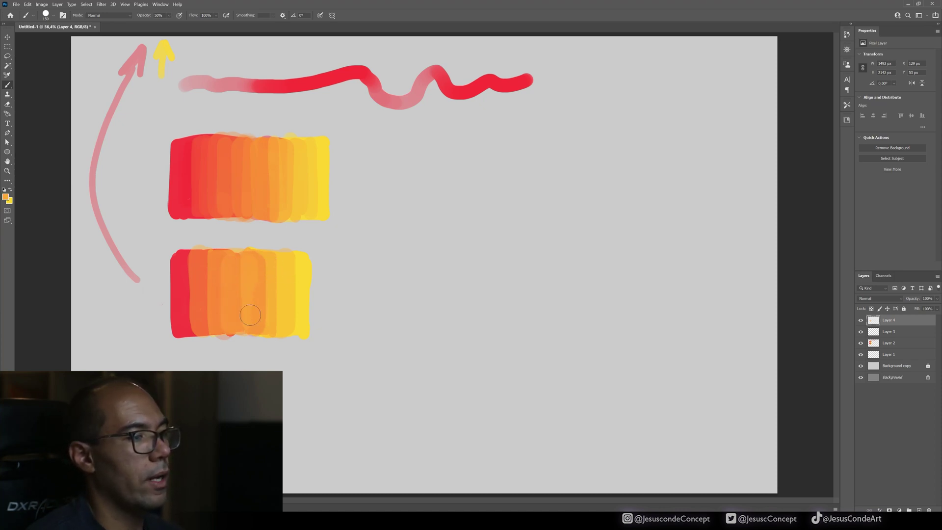
alt+click(180, 284)
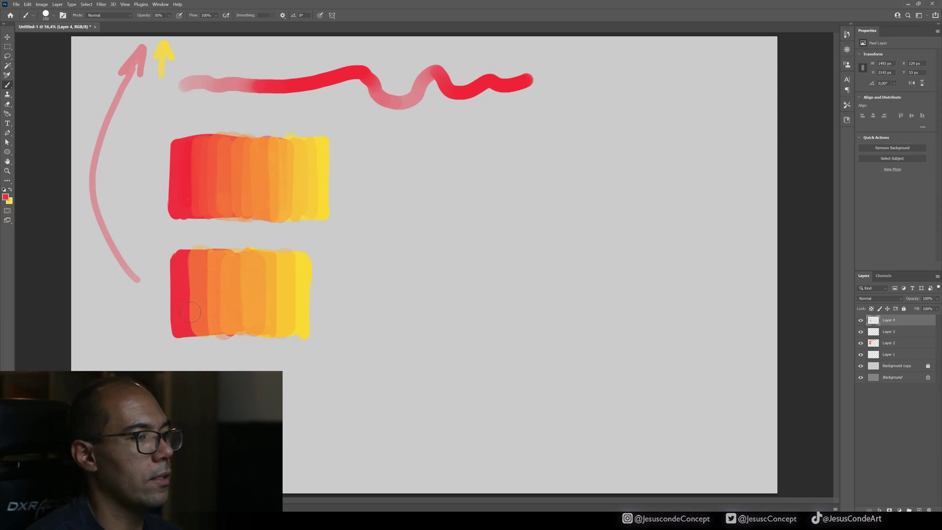
drag(189, 260, 189, 331)
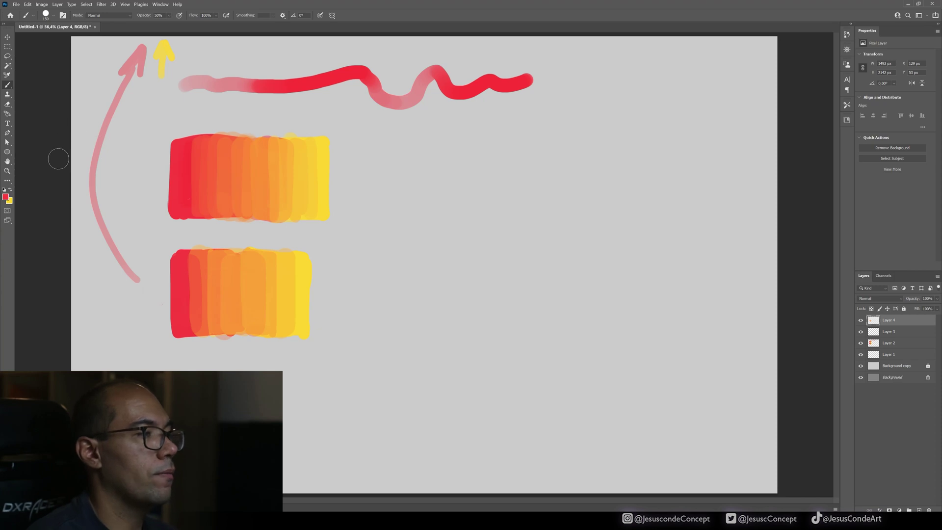
- Merge Layer 4, Layer 3 and Layer 2 down into Layer 1
key(ctrl)
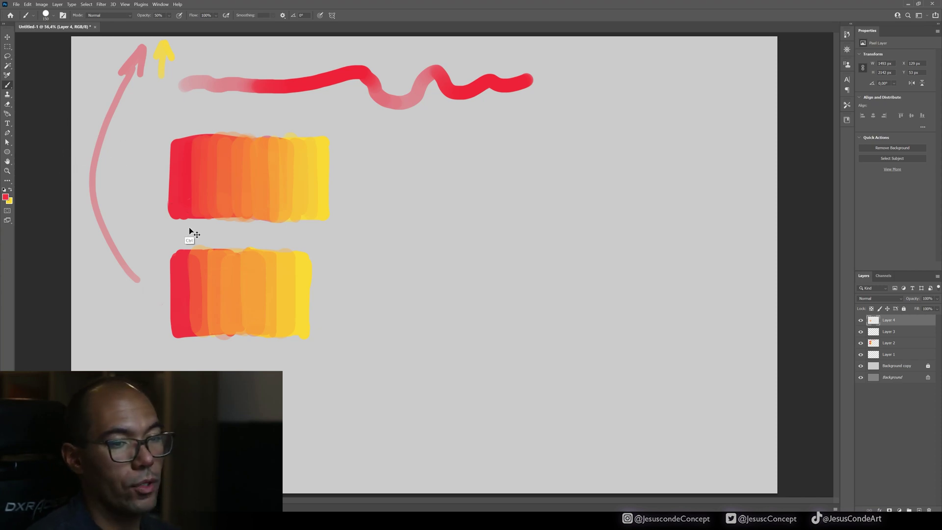
key(ctrl+e)
key(ctrl+e)
key(ctrl+e)
- Lasso the lower gradient, stretch it wider and slightly taller, apply the transform and deselect it
key(l)
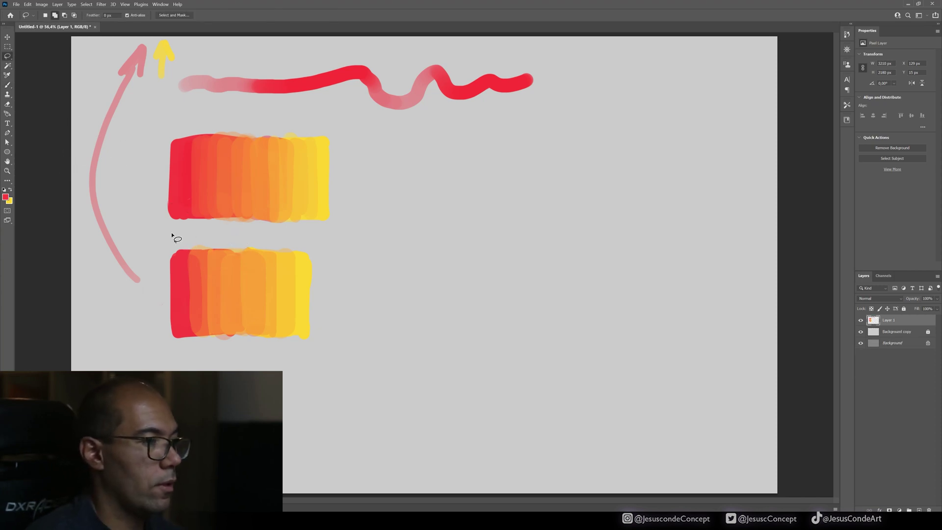
mouse_move(173, 235)
mouse_down()
mouse_move(241, 346)
mouse_move(211, 237)
mouse_move(175, 233)
mouse_up()
key(v)
key(shift)
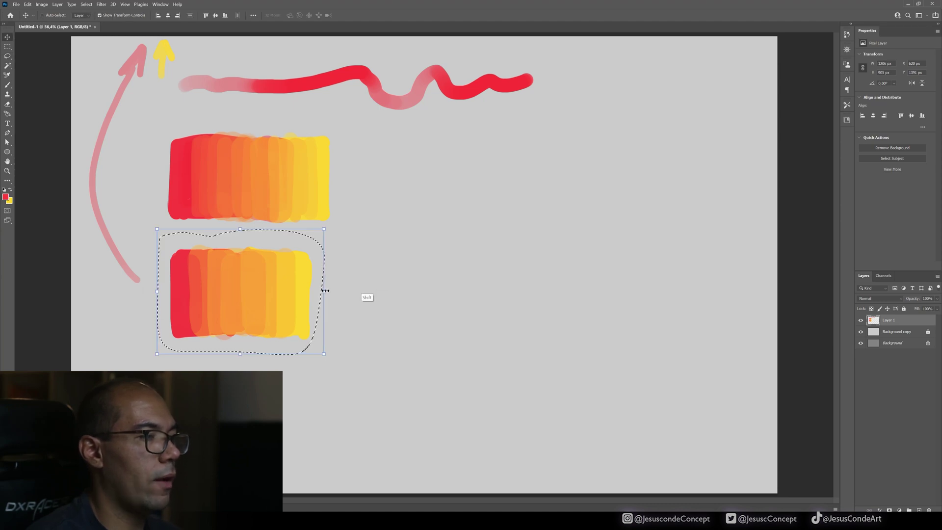
drag(326, 290, 417, 290)
drag(413, 354, 434, 379)
key(Return)
key(ctrl+d)
- Sample intermediate oranges and yellows from the enlarged gradient and paint narrower 50% opacity bands over its seams with a smaller brush
key(b)
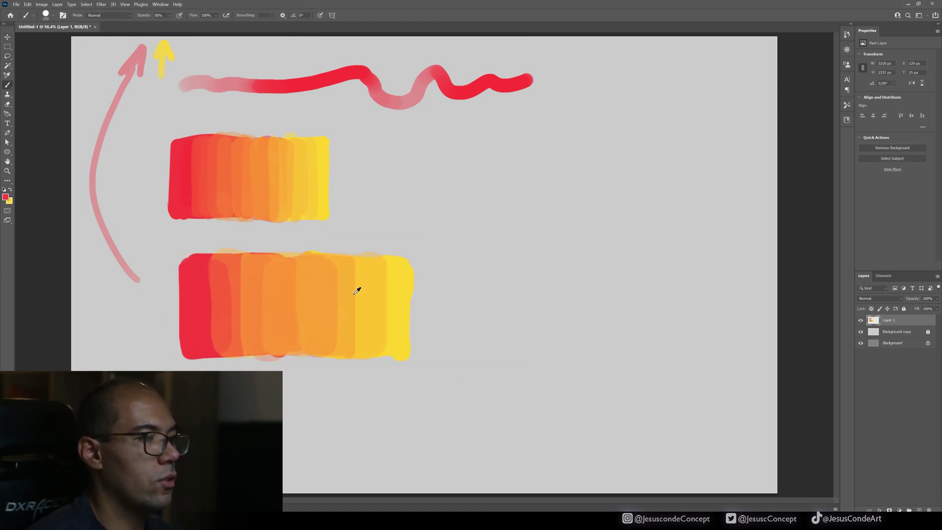
alt+click(357, 290)
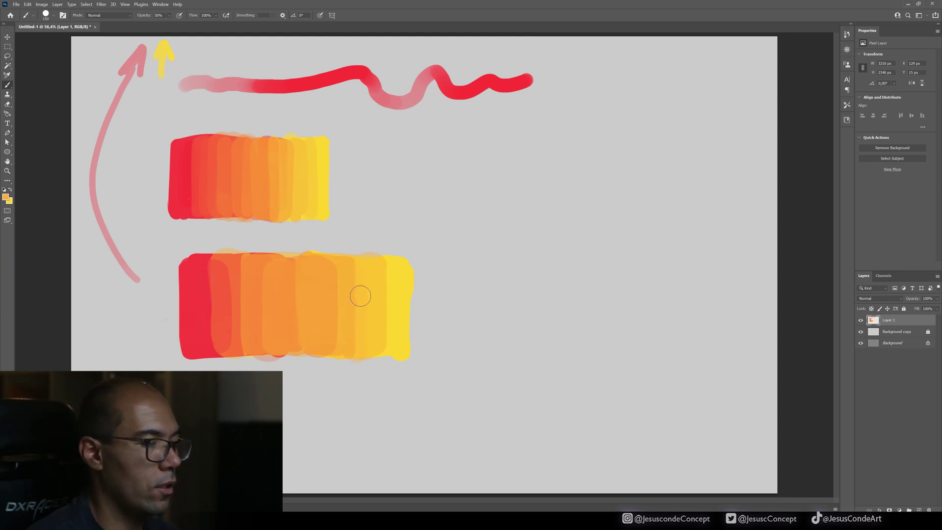
key(bracketleft)
key(bracketleft)
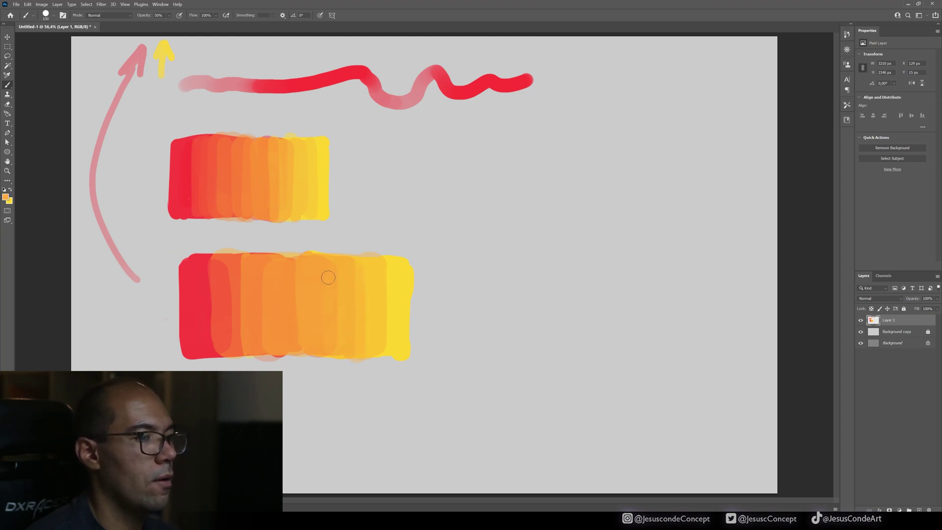
alt+click(235, 295)
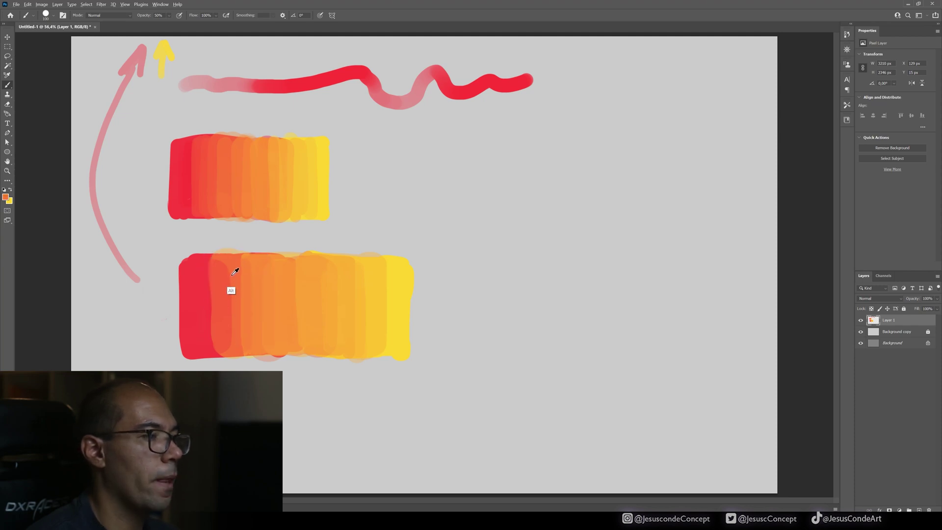
alt+click(218, 280)
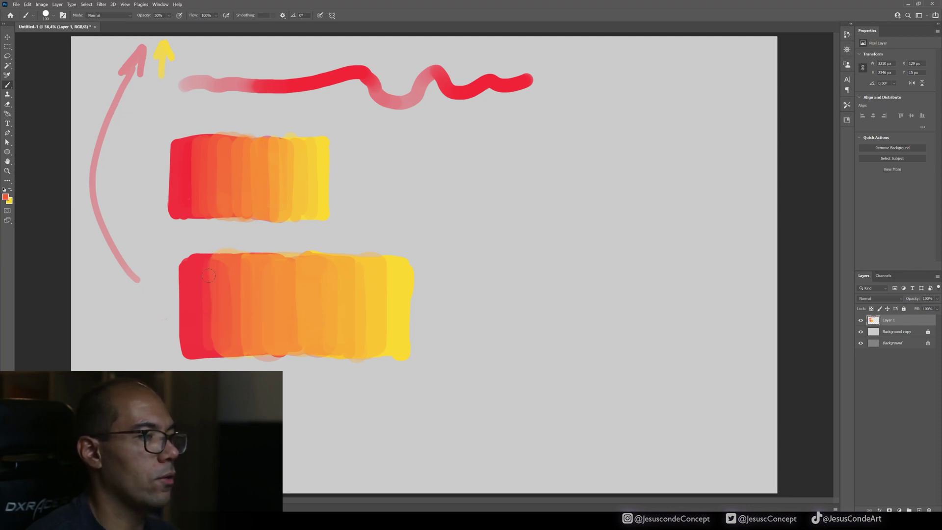
alt+click(289, 263)
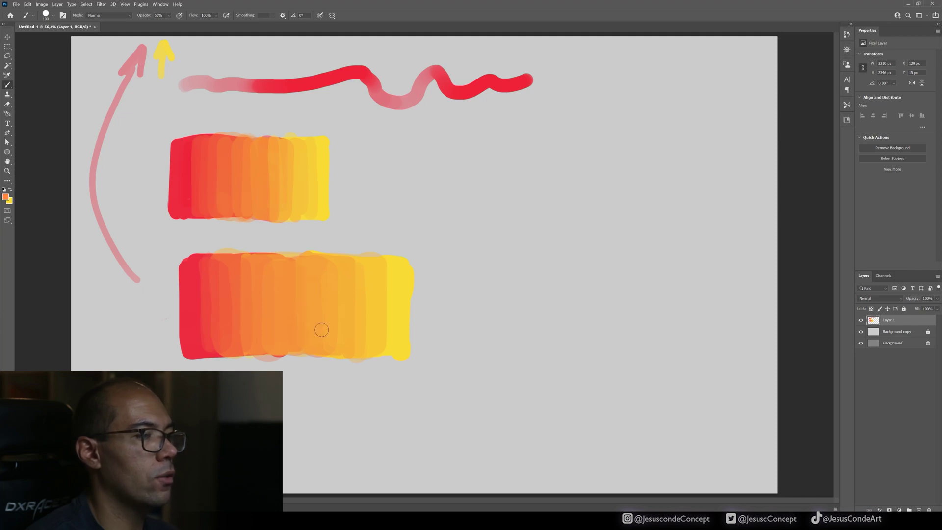
alt+click(383, 294)
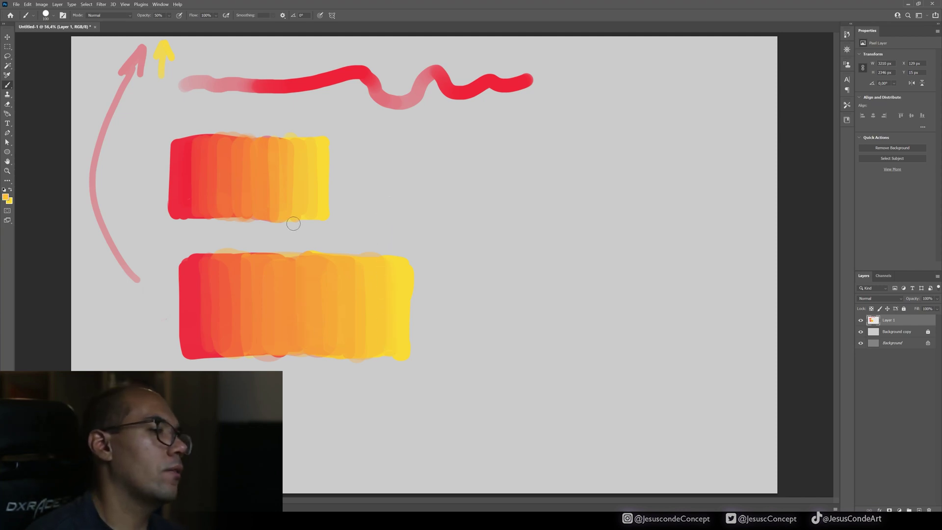
alt+click(234, 265)
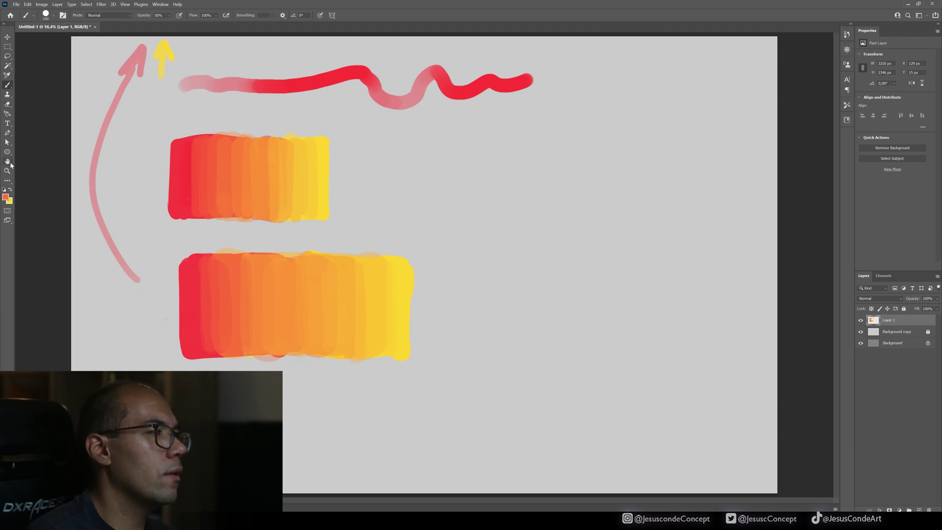
- Switch the workspace to Painting
key(i)
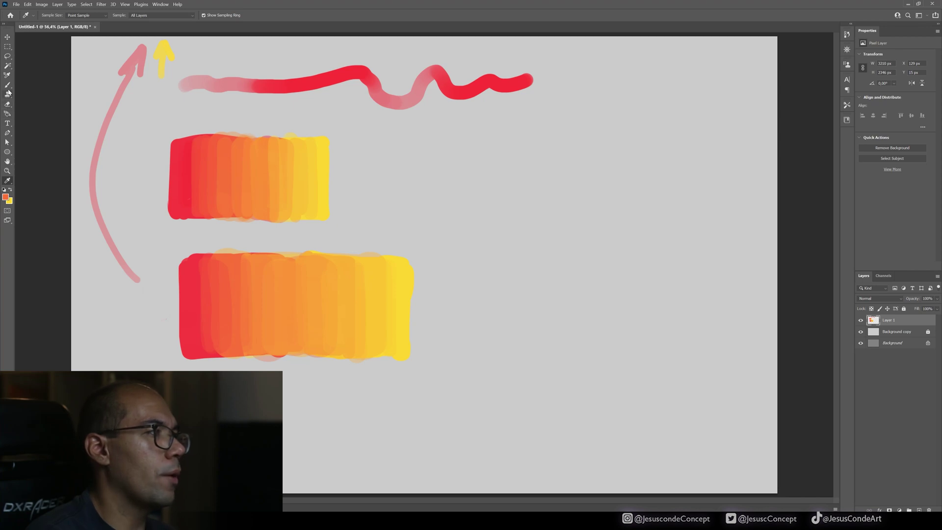
click(159, 4)
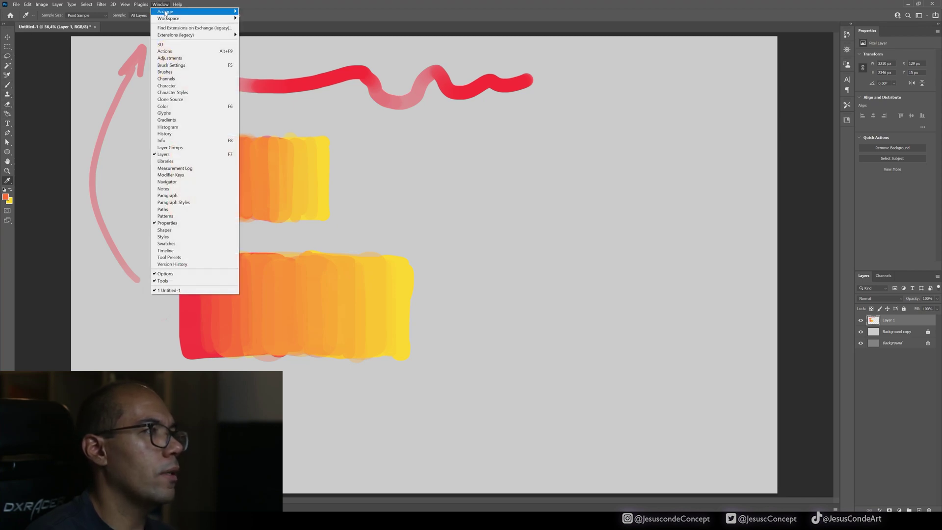
mouse_move(191, 20)
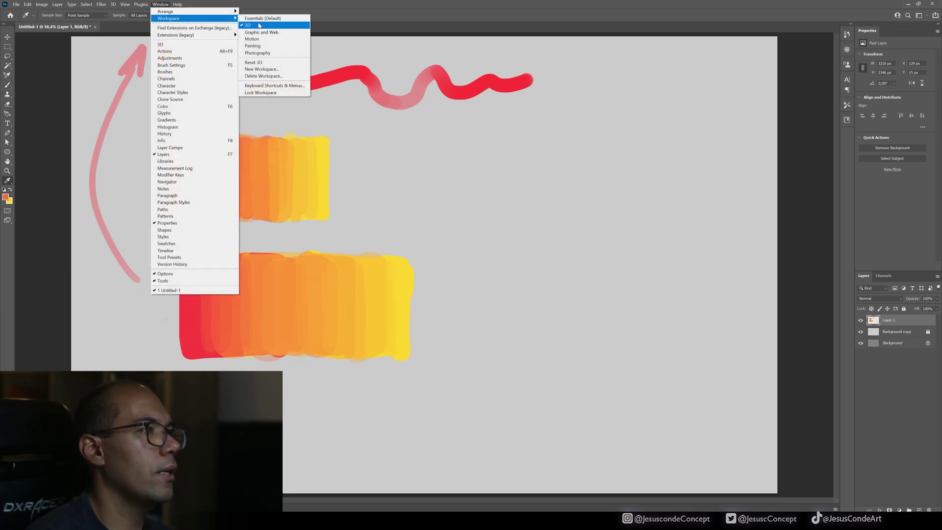
click(258, 46)
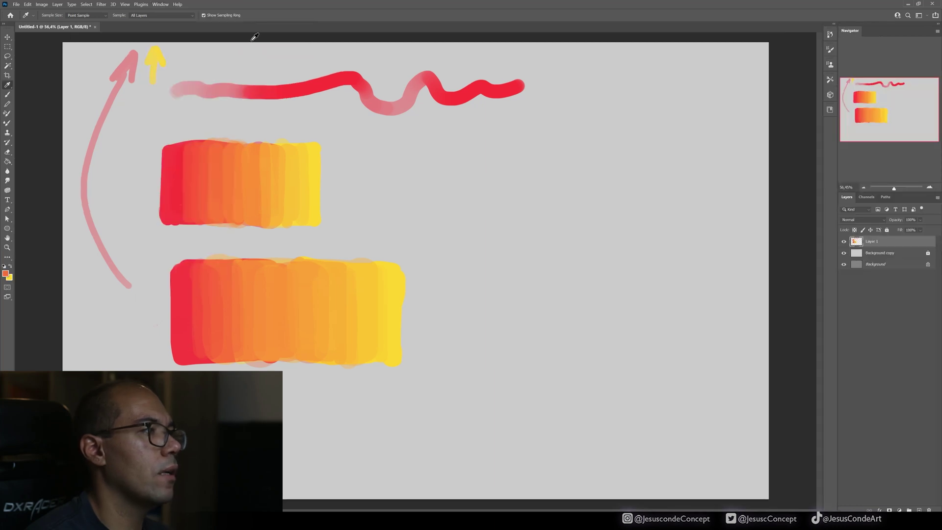
- Smudge the seams between the bands of the lower gradient with an enlarged Smudge brush at 100% strength
click(9, 182)
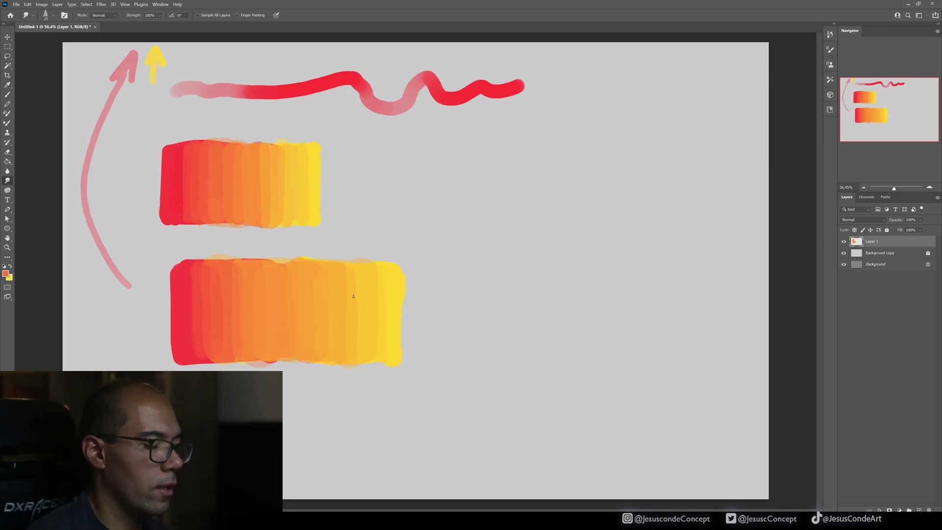
key(bracketright)
key(bracketright)
key(bracketright)
key(bracketright)
key(bracketright)
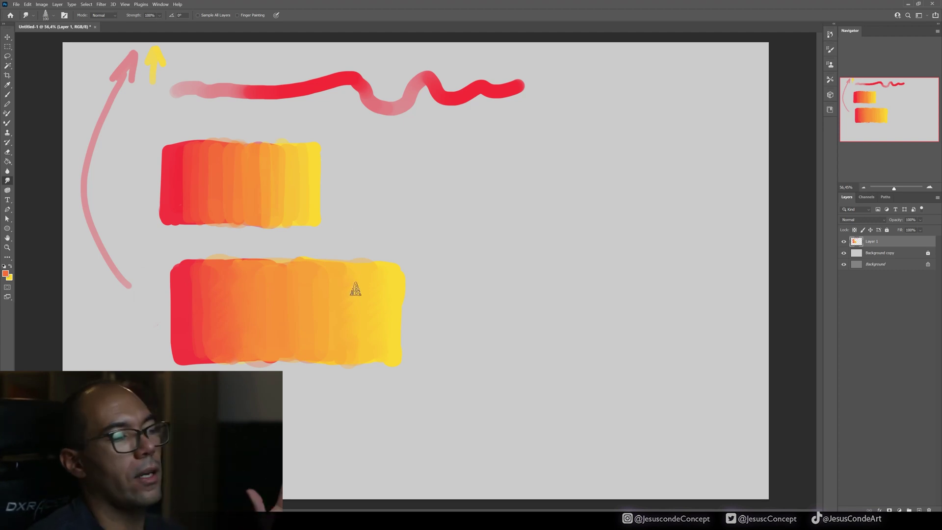
- Sample orange tones from the lower gradient with the Brush and draw a small red-orange arrow beside the yellow arrow
key(b)
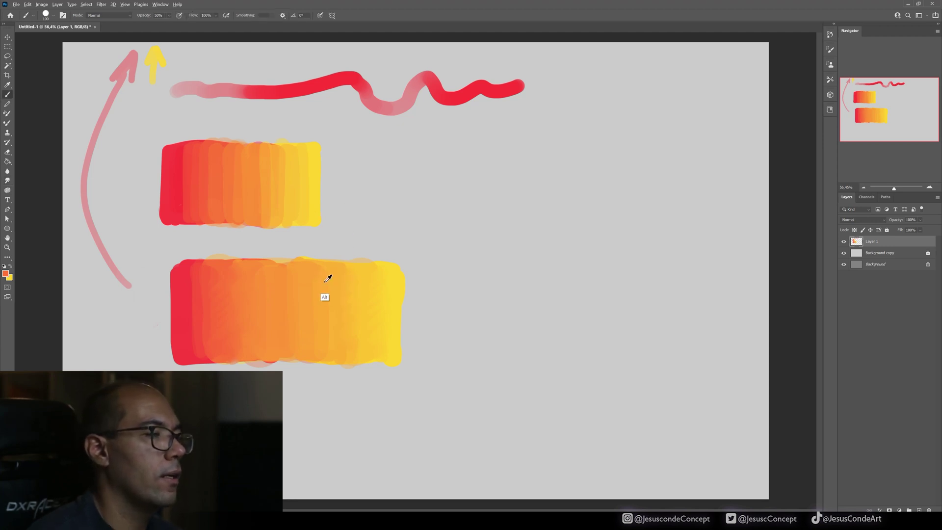
alt+click(312, 280)
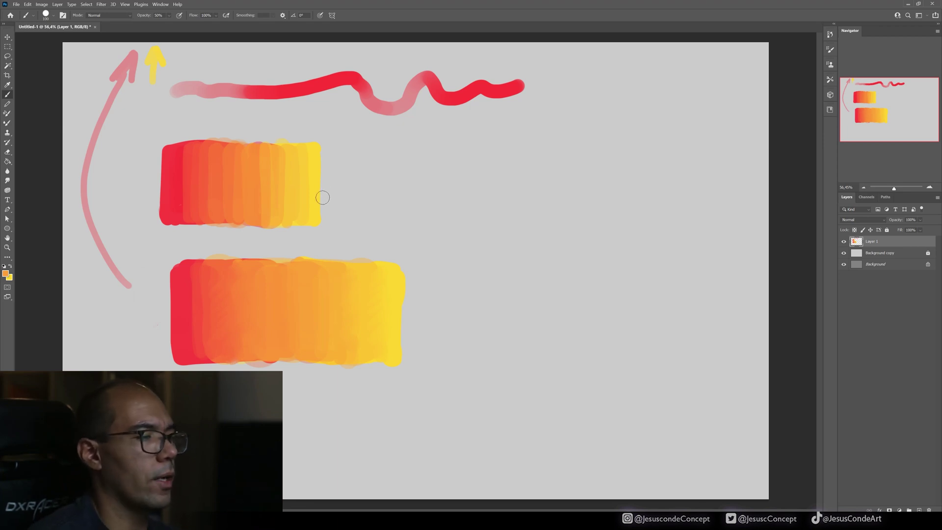
alt+click(197, 337)
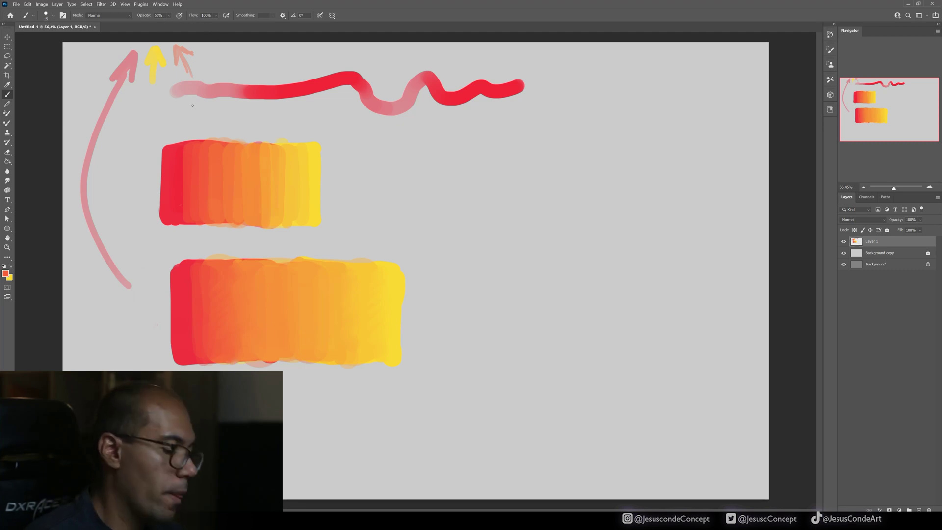
- Add a new empty layer above Layer 1
key(ctrl+shift+n)
key(Return)
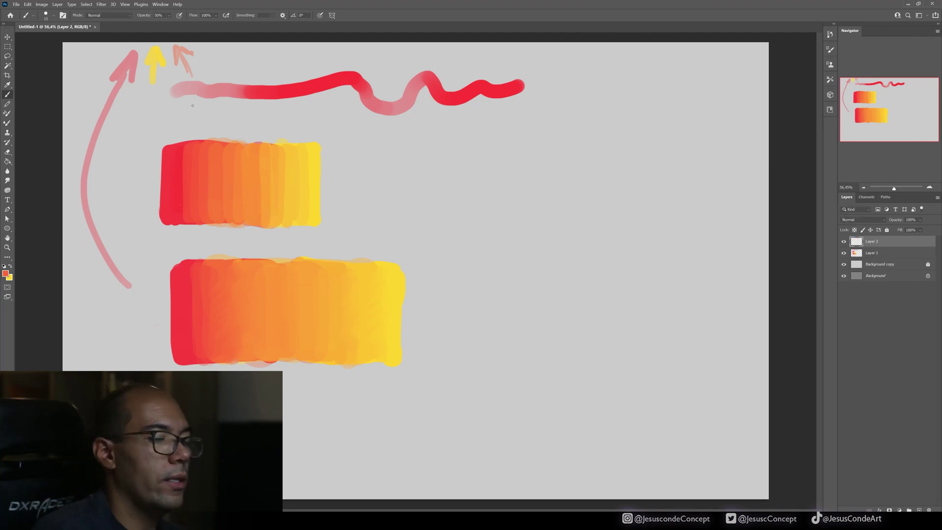